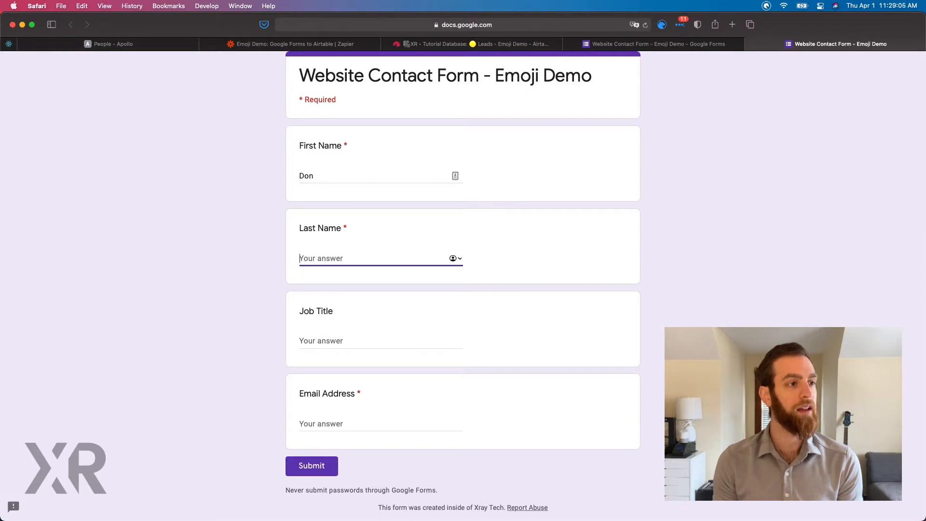
# Complete the contact form with the last name, the job title Boss and the email address, and submit the response.
pyautogui.write('C')
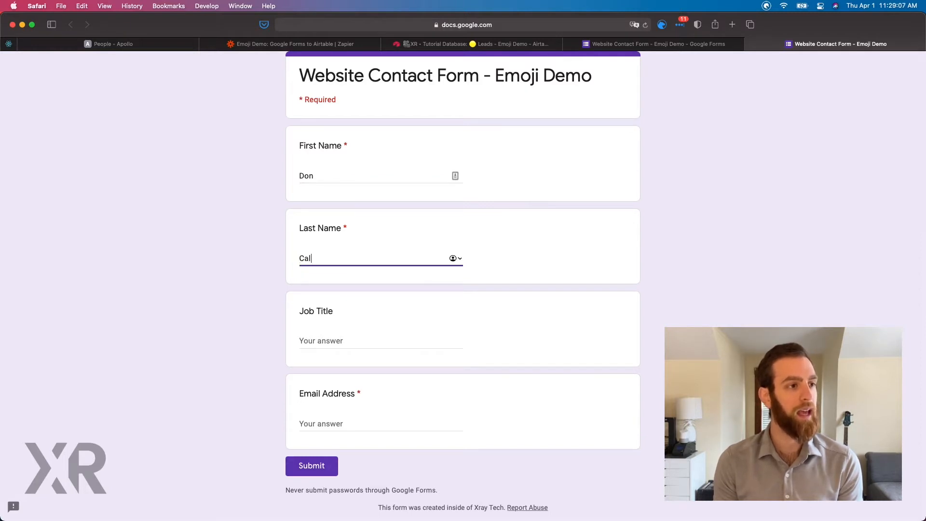
pyautogui.write('ameron')
pyautogui.press('Tab')
pyautogui.write('B')
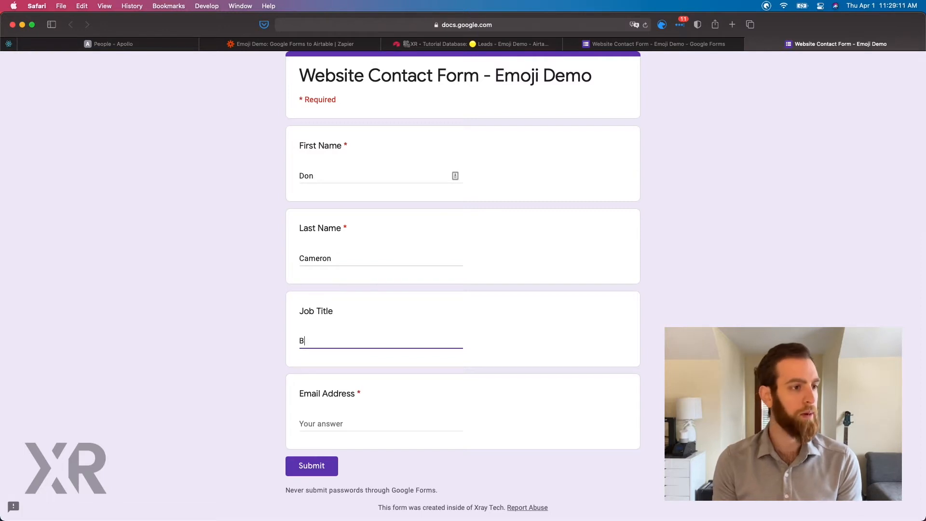
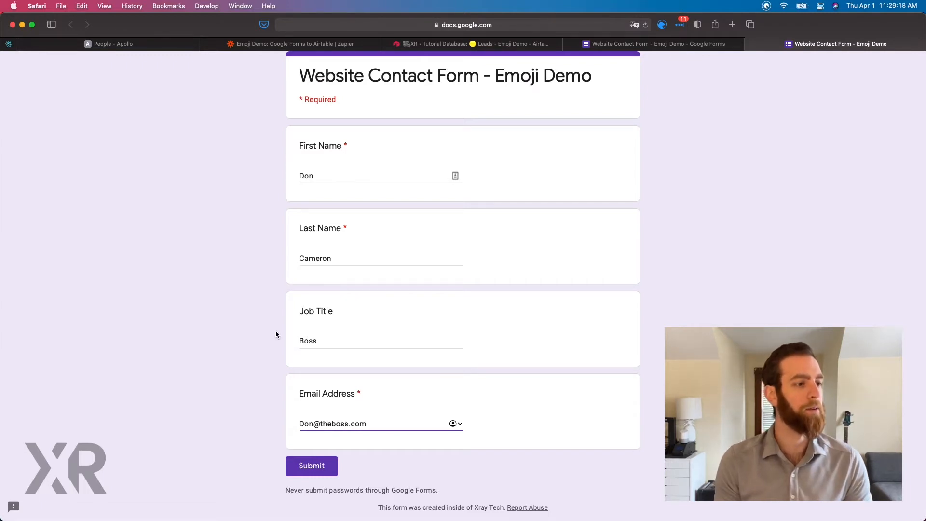
pyautogui.click(314, 471)
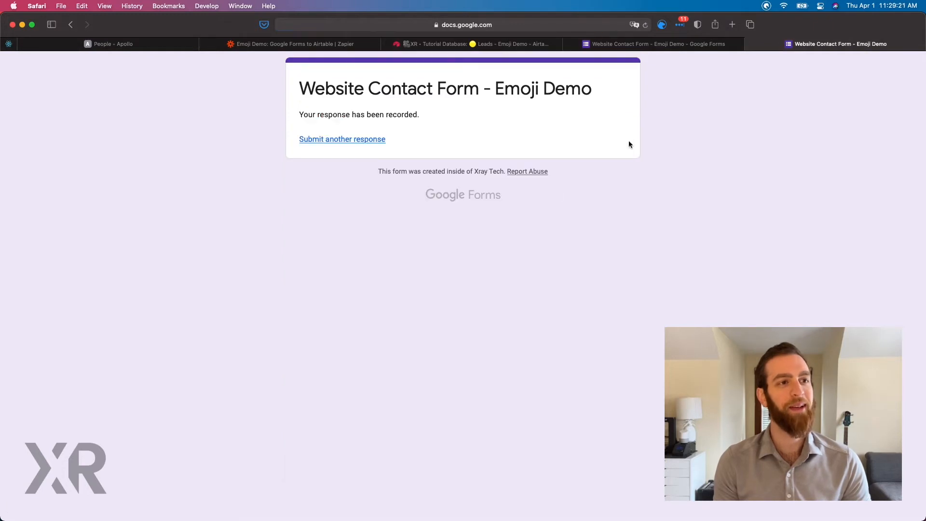
# Switch to the Zap in Zapier, load more form responses in the trigger test and select Response B as the sample.
pyautogui.click(346, 44)
pyautogui.scroll(5, 336, 247)
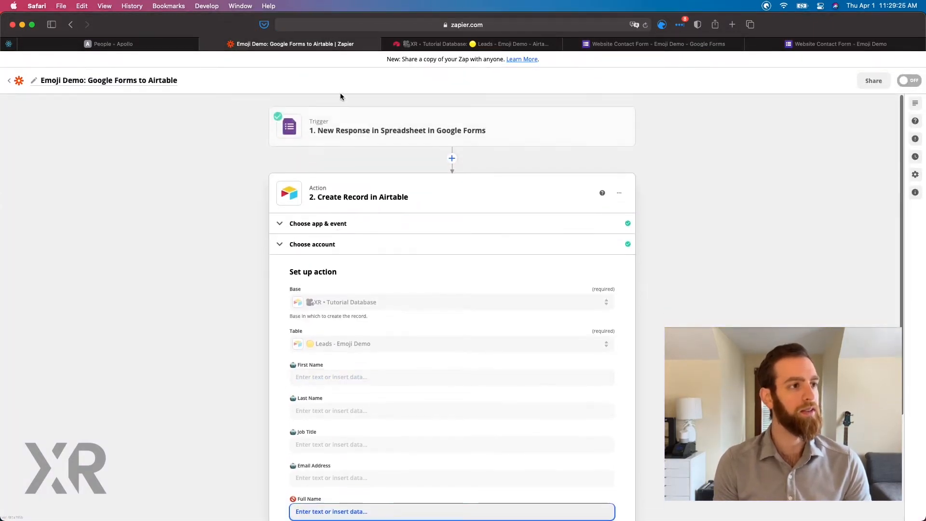
pyautogui.click(358, 126)
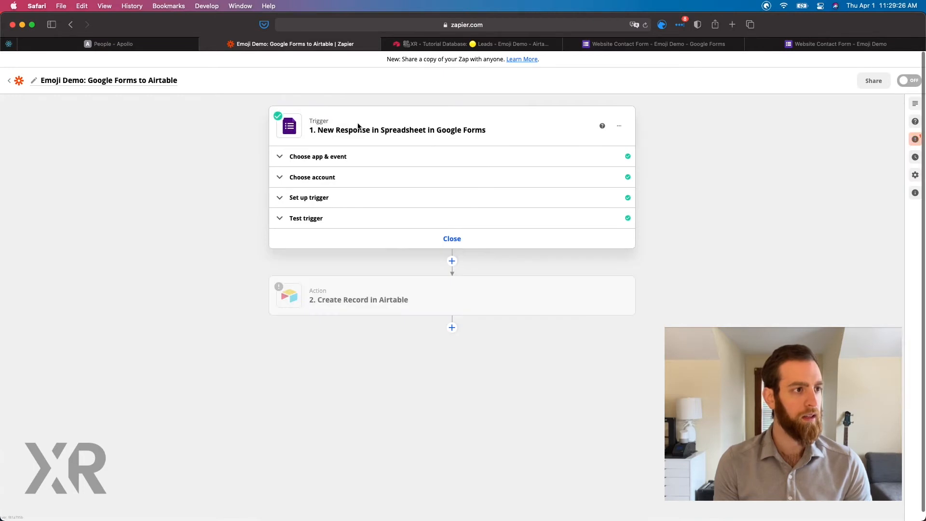
pyautogui.click(322, 218)
pyautogui.click(389, 406)
pyautogui.click(393, 284)
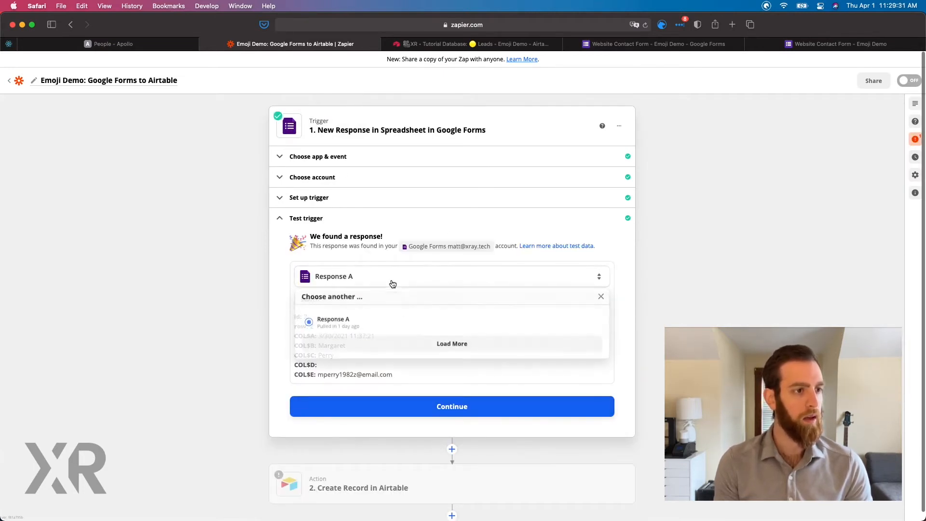
pyautogui.click(385, 350)
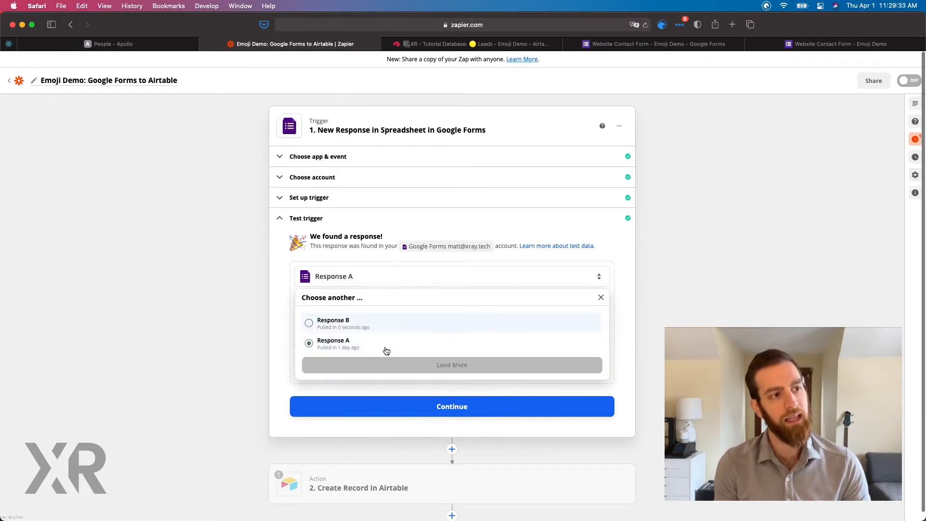
pyautogui.click(359, 322)
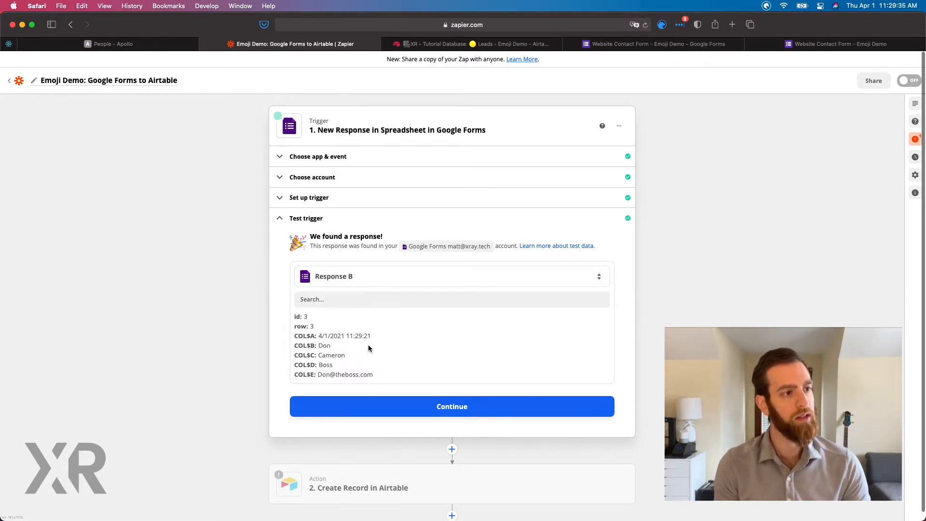
# Accept the trigger sample and continue with Airtable's Create Record event and the XRay Airtable Master account to the action setup.
pyautogui.scroll(-1, 314, 346)
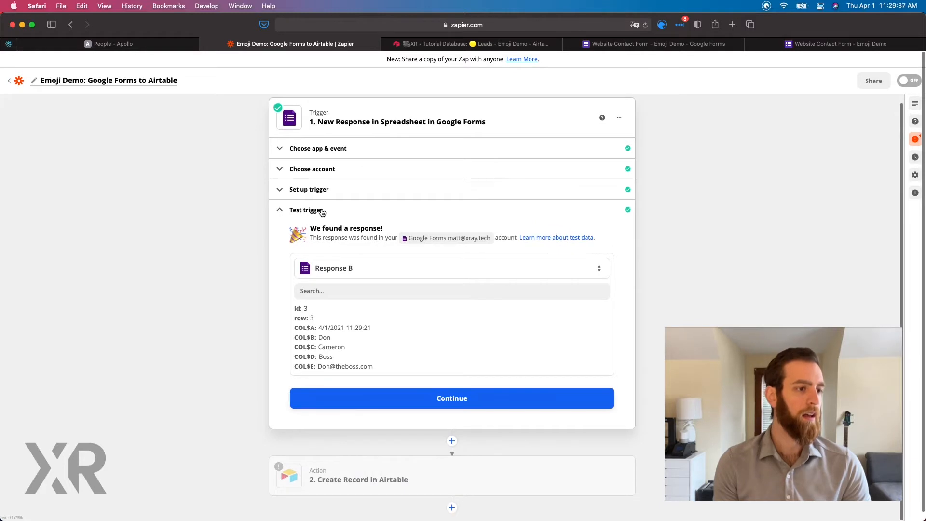
pyautogui.click(385, 407)
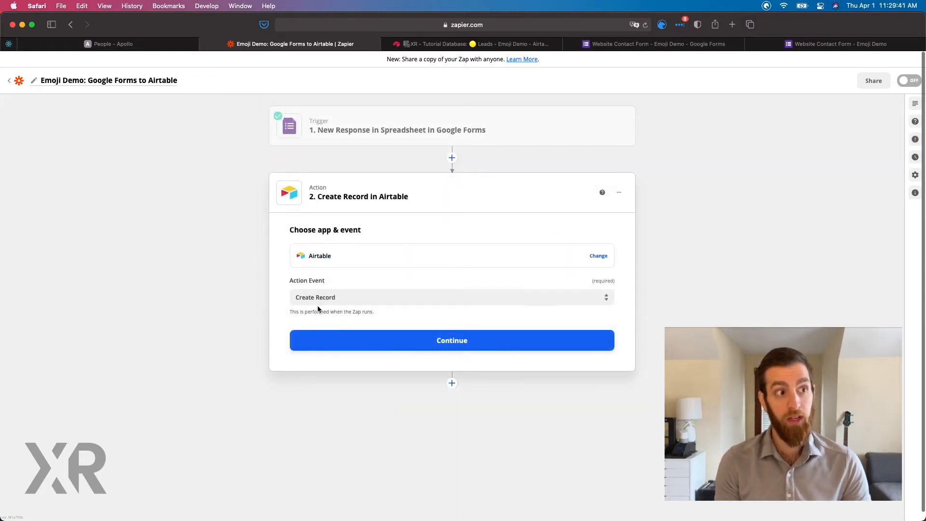
pyautogui.click(331, 335)
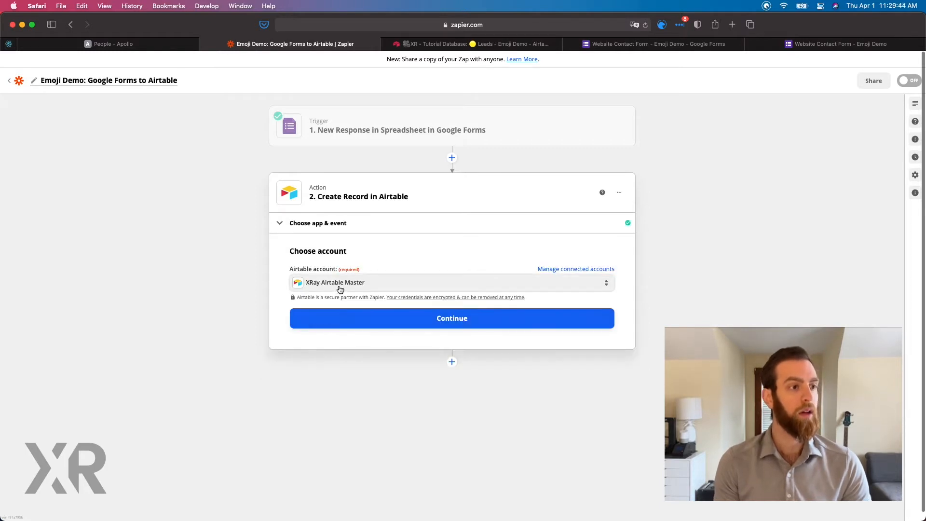
pyautogui.click(339, 316)
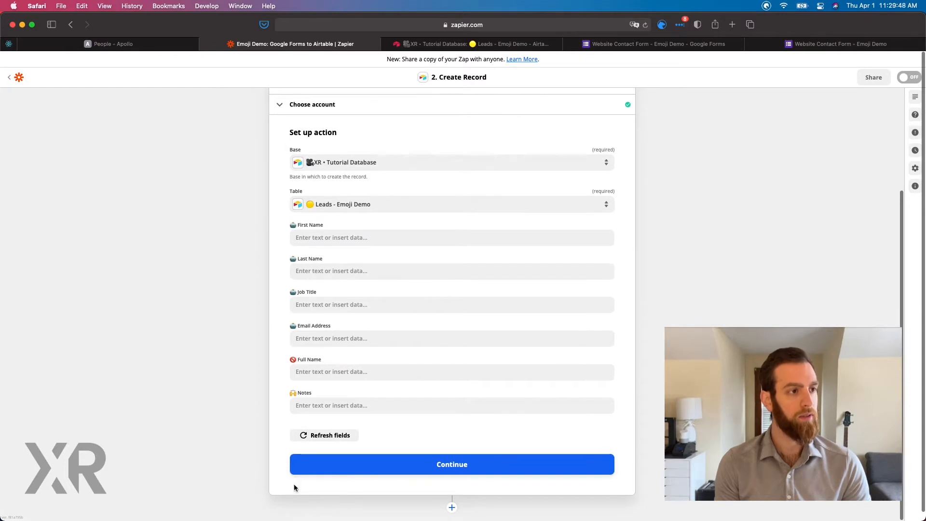
# Map the form response's First Name and Last Name to the matching Airtable fields in the action setup.
pyautogui.click(318, 238)
pyautogui.click(322, 319)
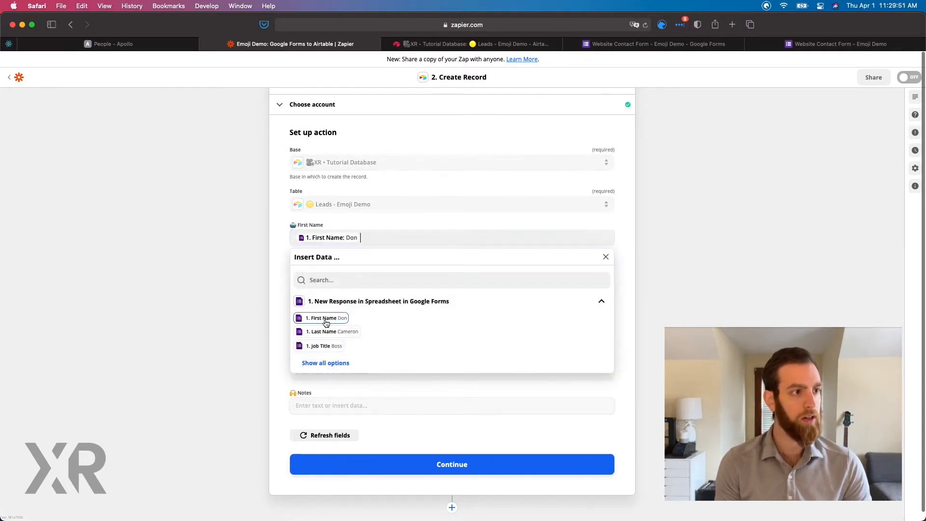
pyautogui.click(287, 260)
pyautogui.click(309, 270)
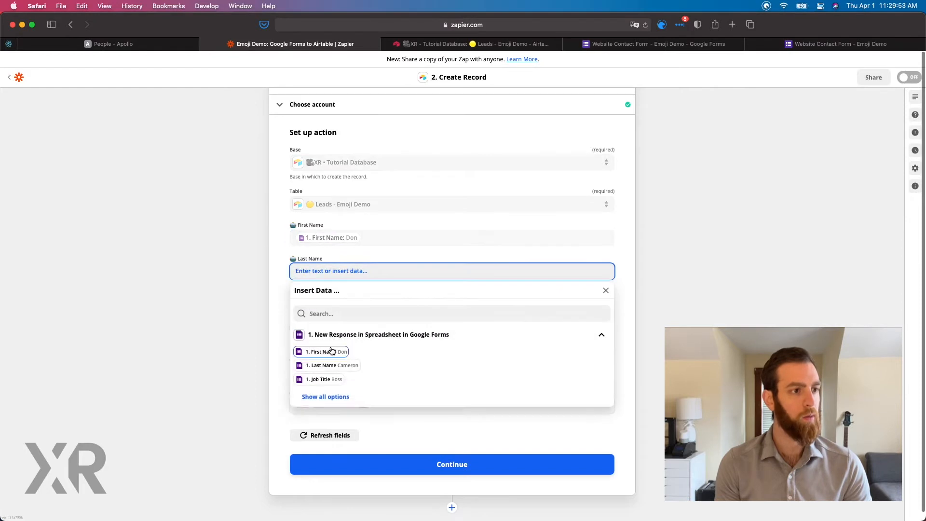
pyautogui.click(336, 370)
pyautogui.click(278, 305)
# Map the form response's Job Title and Email Address to the matching Airtable fields.
pyautogui.click(307, 304)
pyautogui.scroll(-1, 331, 372)
pyautogui.click(327, 414)
pyautogui.click(283, 336)
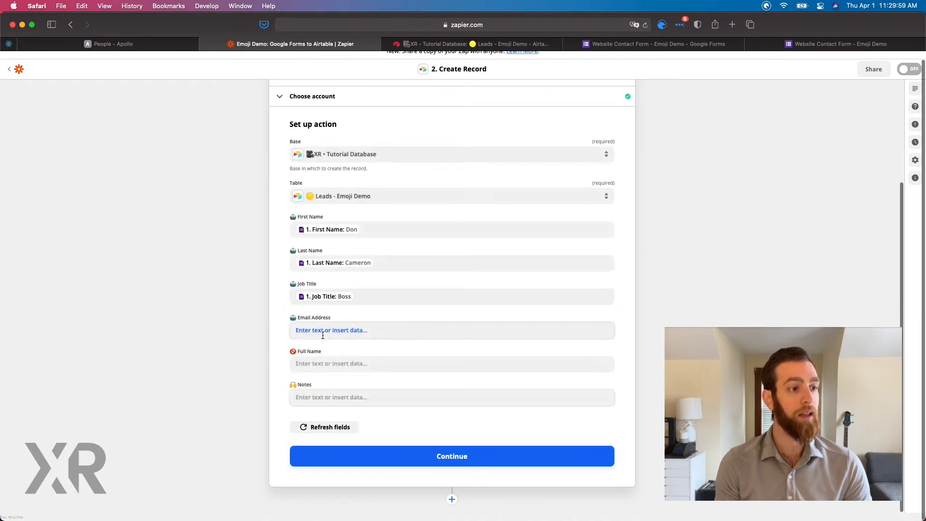
pyautogui.click(308, 330)
pyautogui.click(330, 457)
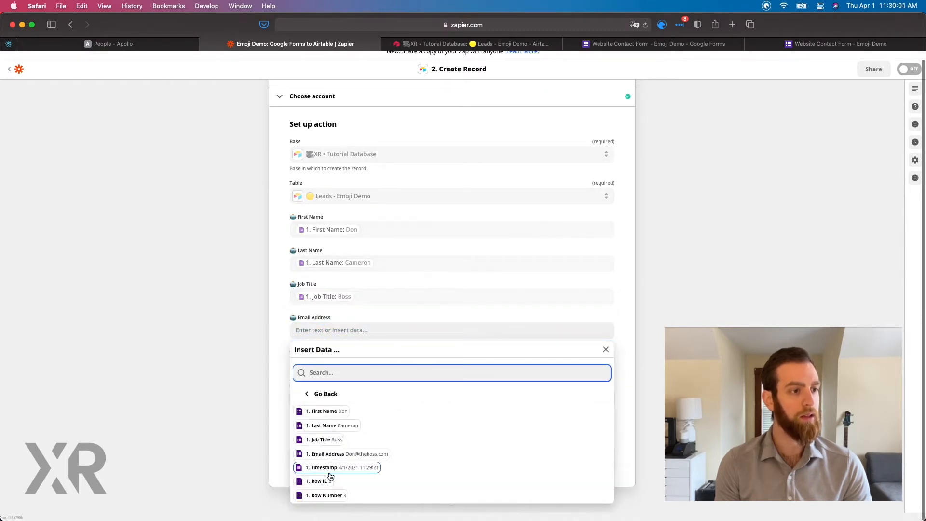
pyautogui.click(327, 455)
pyautogui.click(285, 361)
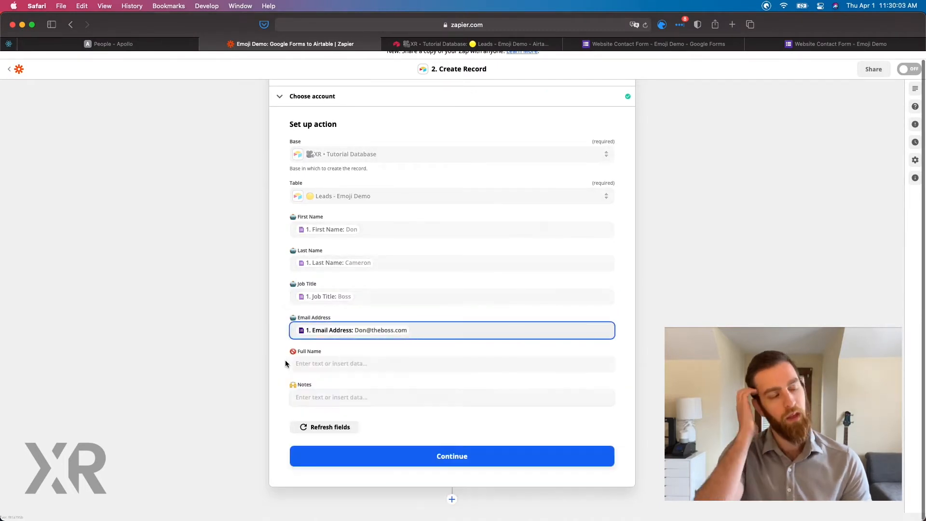
# Enter the fixed text "The best!" in the Full Name field of the Airtable record.
pyautogui.click(311, 363)
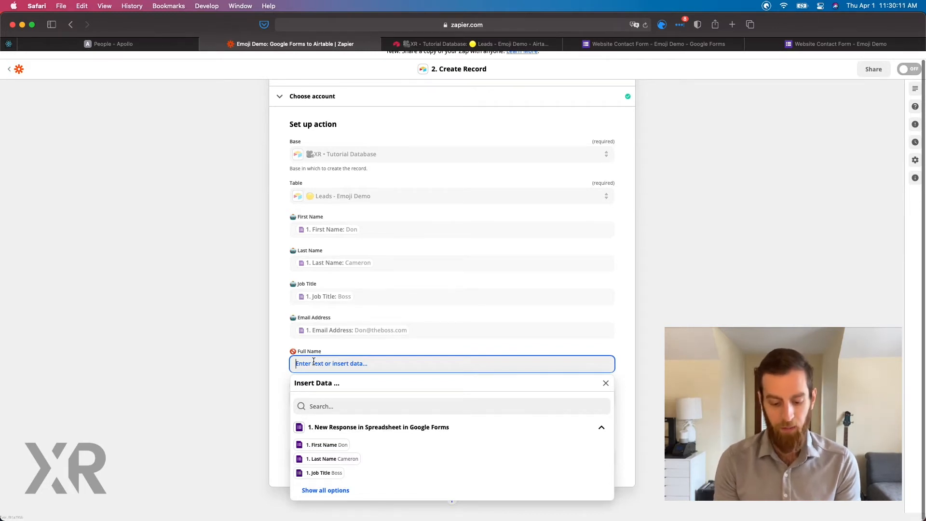
pyautogui.write('The best!')
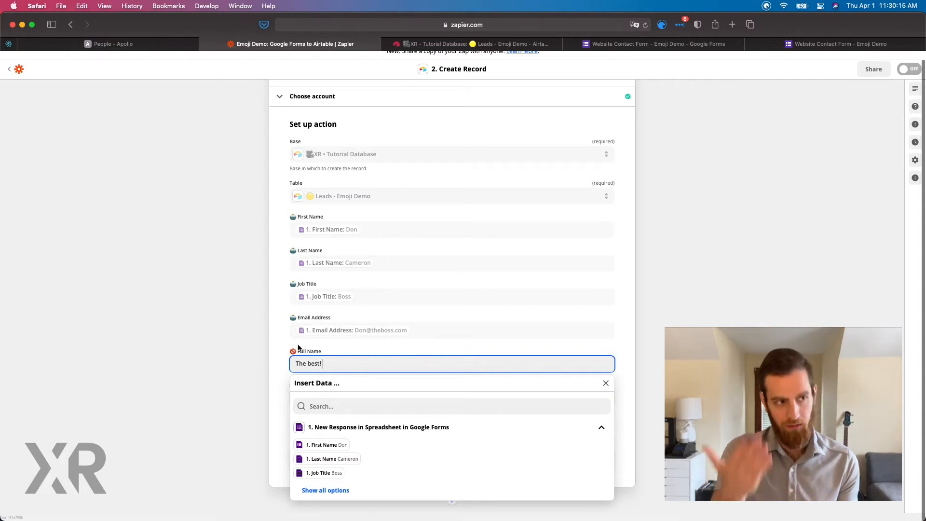
pyautogui.click(283, 338)
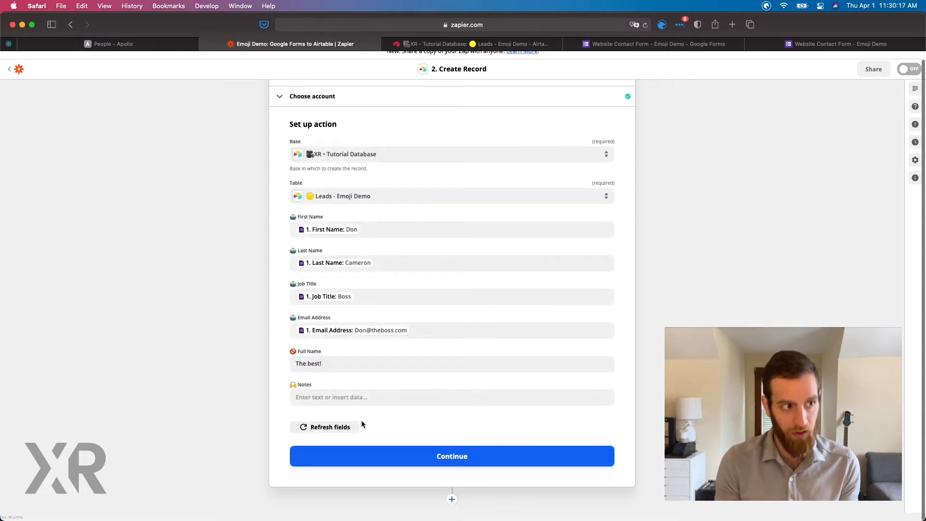
# Leave the Notes field empty, continue to the action test and run it with Test & Review.
pyautogui.click(351, 399)
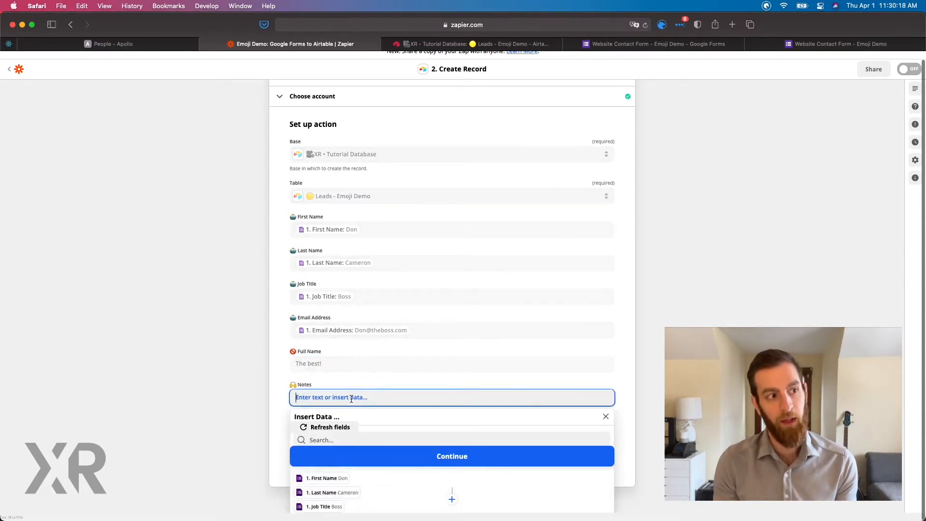
pyautogui.click(288, 384)
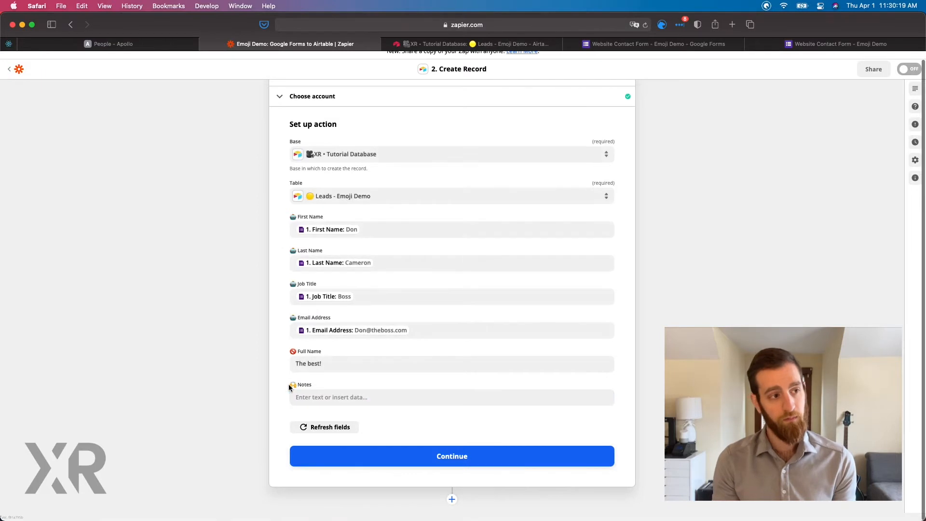
pyautogui.click(355, 436)
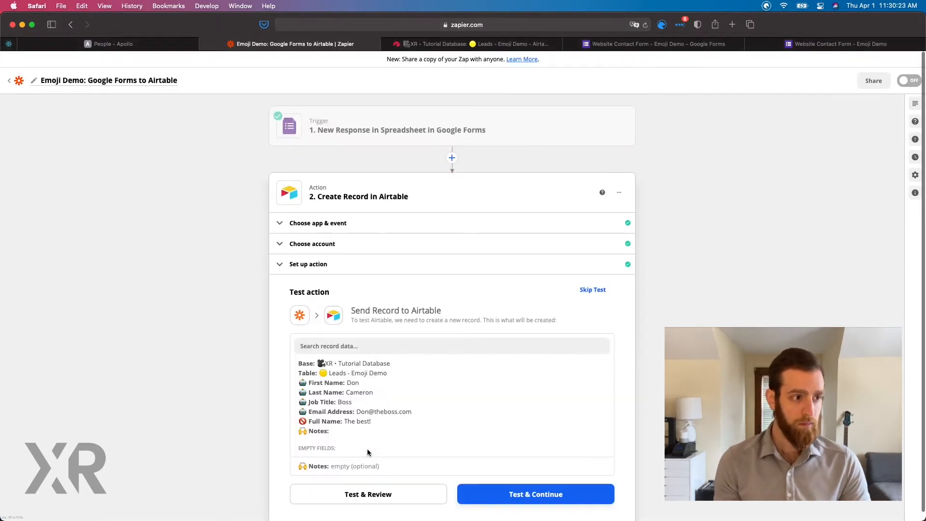
pyautogui.scroll(-2, 381, 433)
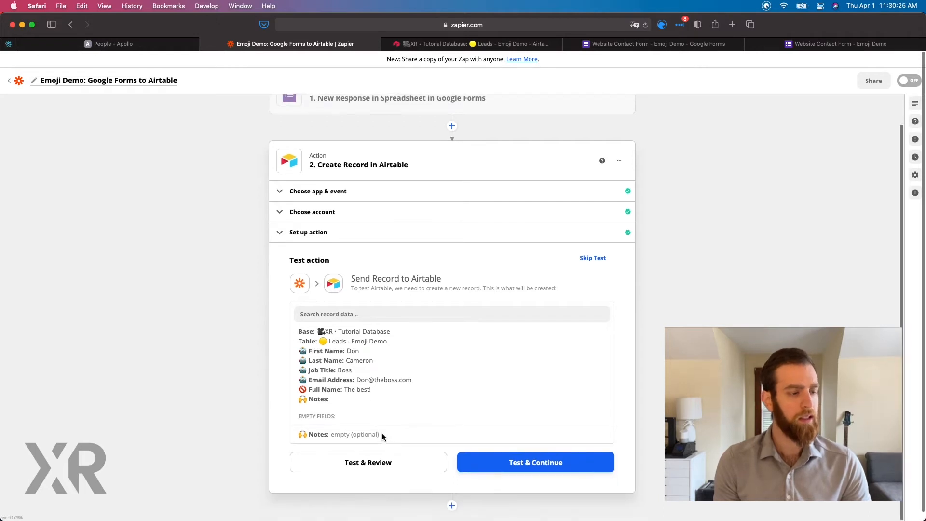
pyautogui.click(403, 468)
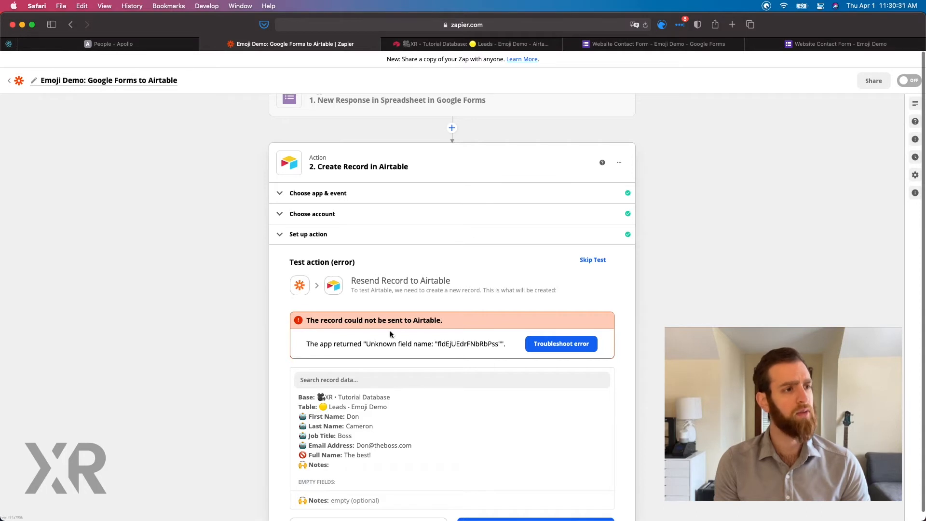
# Reopen the action setup, refresh the Airtable fields and rerun the Create Record test.
pyautogui.click(285, 234)
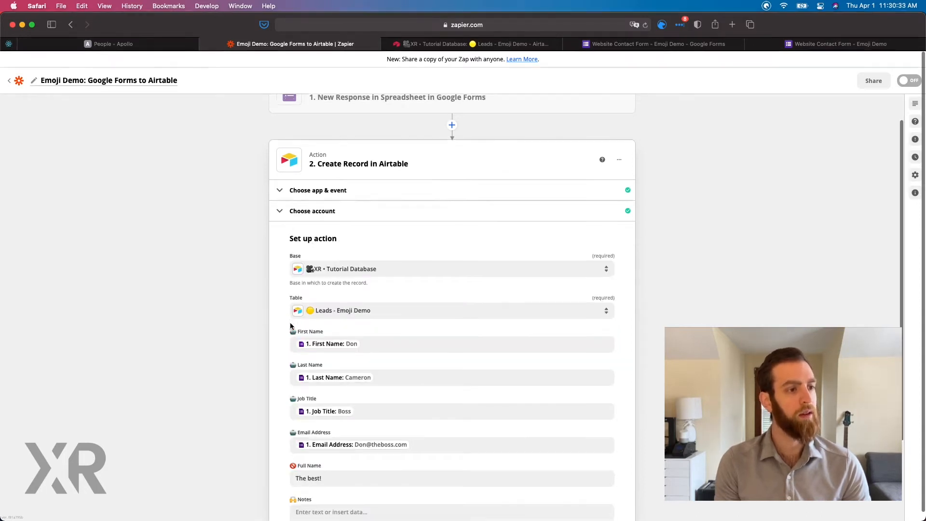
pyautogui.scroll(-4, 290, 323)
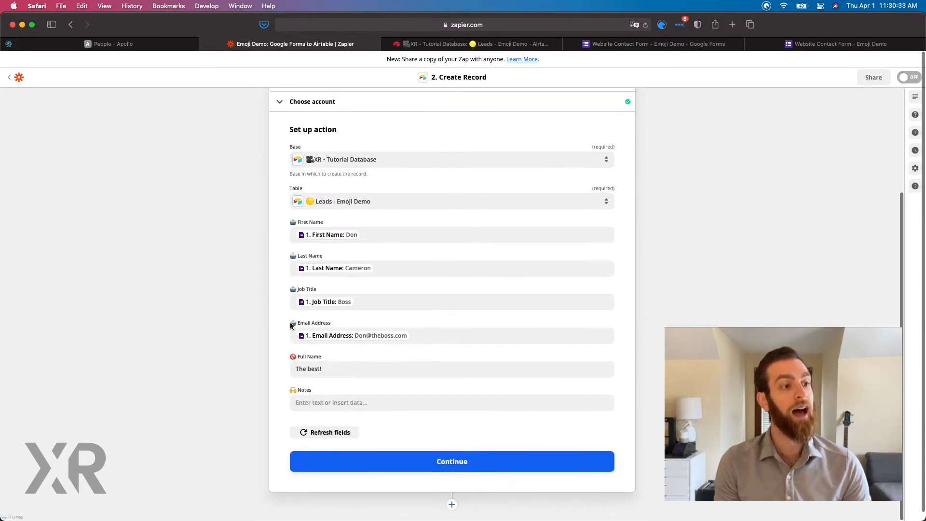
pyautogui.click(320, 436)
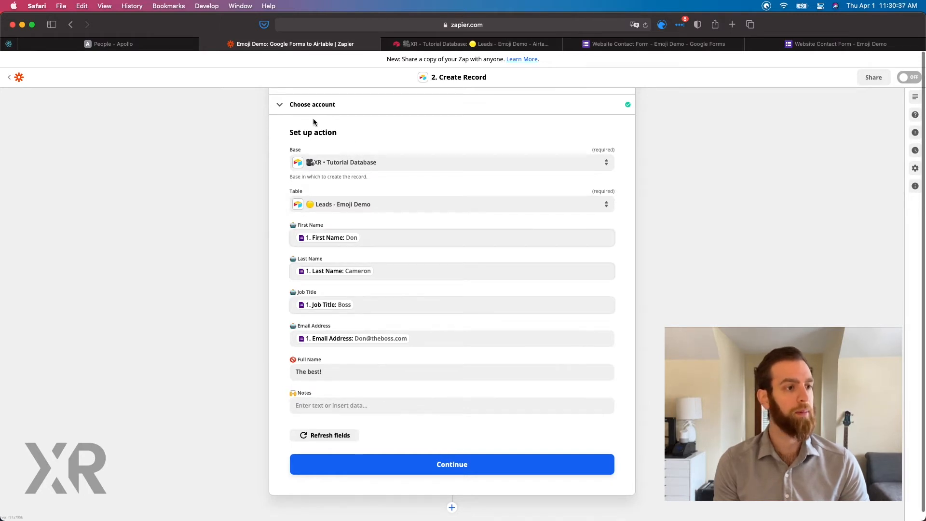
pyautogui.scroll(-2, 319, 426)
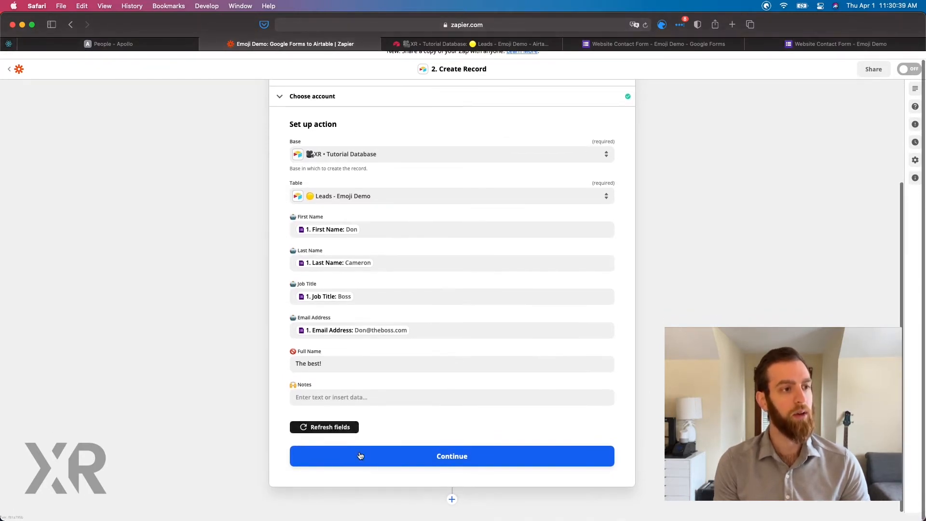
pyautogui.click(360, 455)
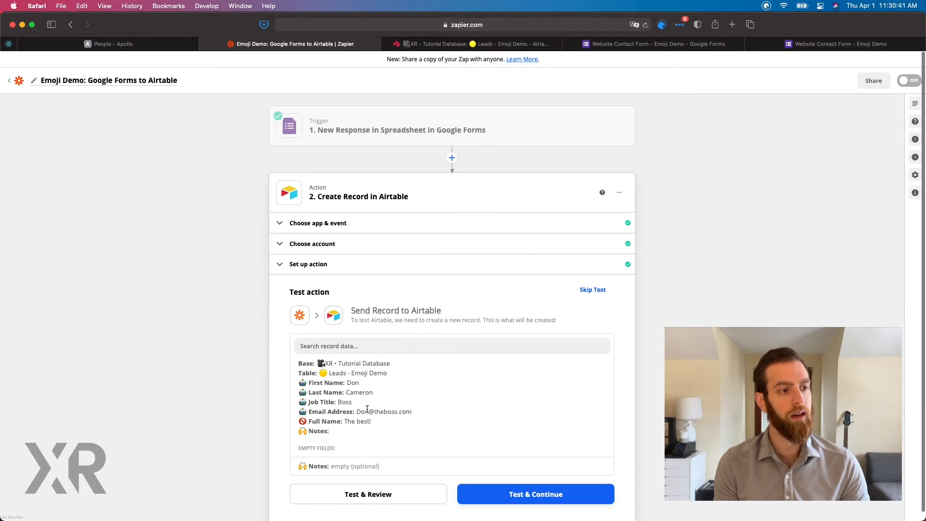
pyautogui.click(399, 494)
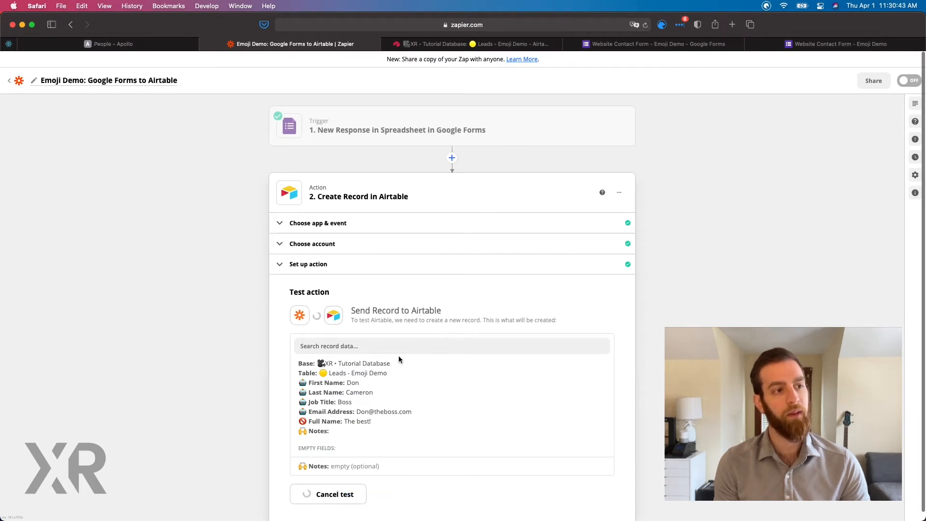
# Highlight the error text returned by the test and switch to the Leads - Emoji Demo table in Airtable.
pyautogui.moveTo(505, 375); pyautogui.dragTo(307, 375)
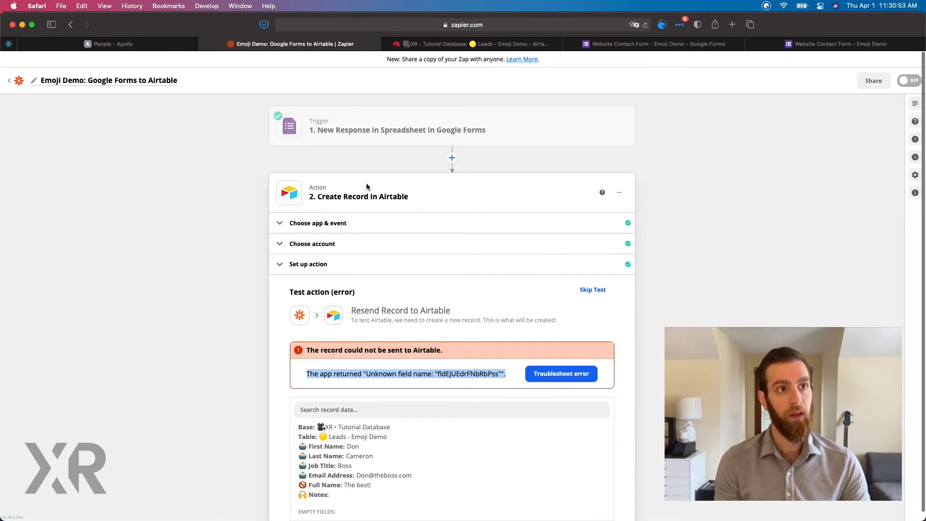
pyautogui.click(519, 44)
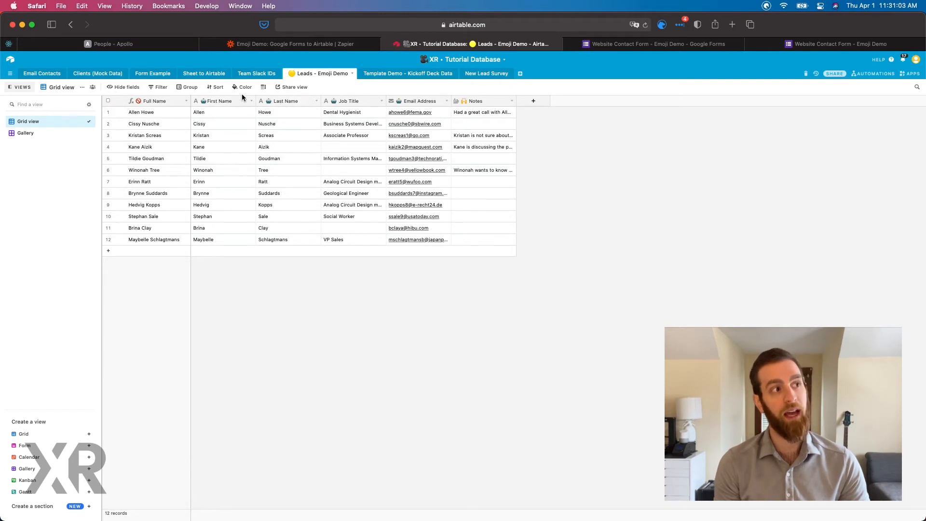
# Highlight the Full Name and First Name columns of the leads table, and return to the Zap in Zapier.
pyautogui.click(160, 102)
pyautogui.click(227, 101)
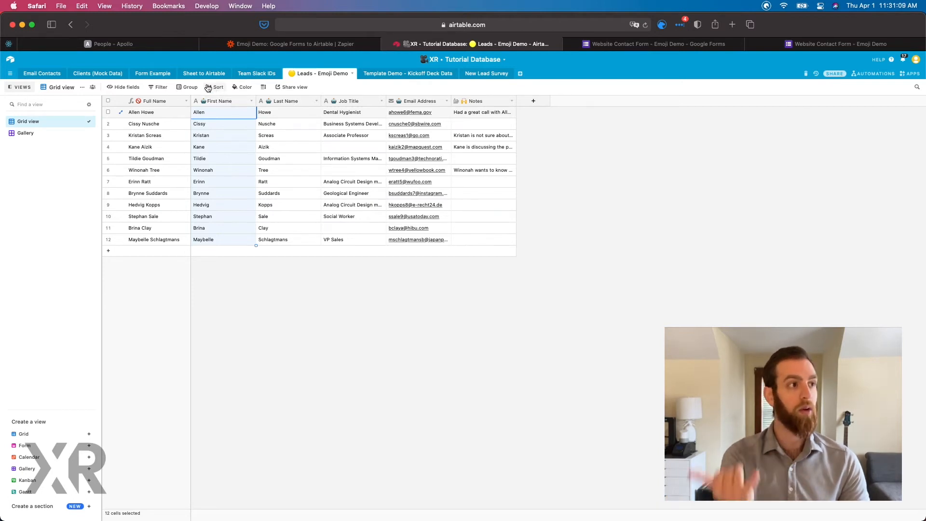
pyautogui.click(332, 43)
# Refresh the Airtable fields in the Create Record setup and remove the unused extra fields.
pyautogui.click(338, 264)
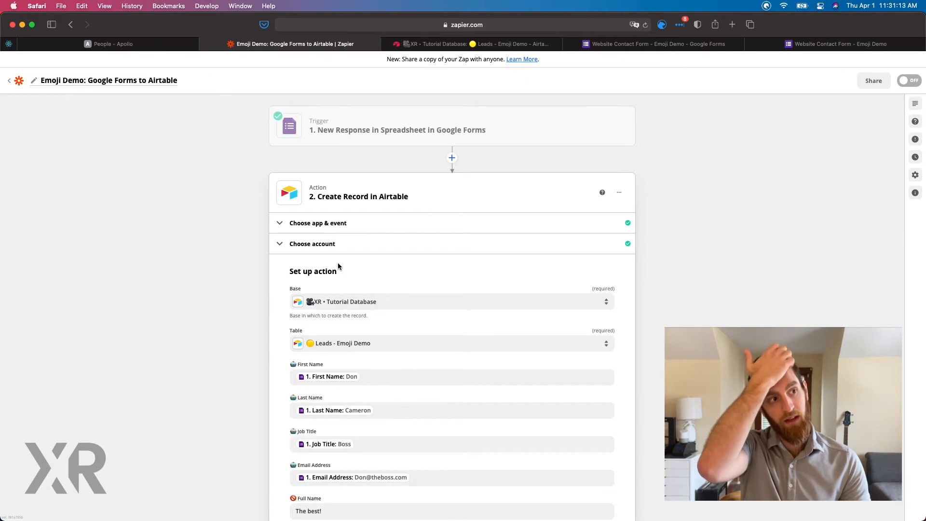
pyautogui.scroll(-3, 343, 386)
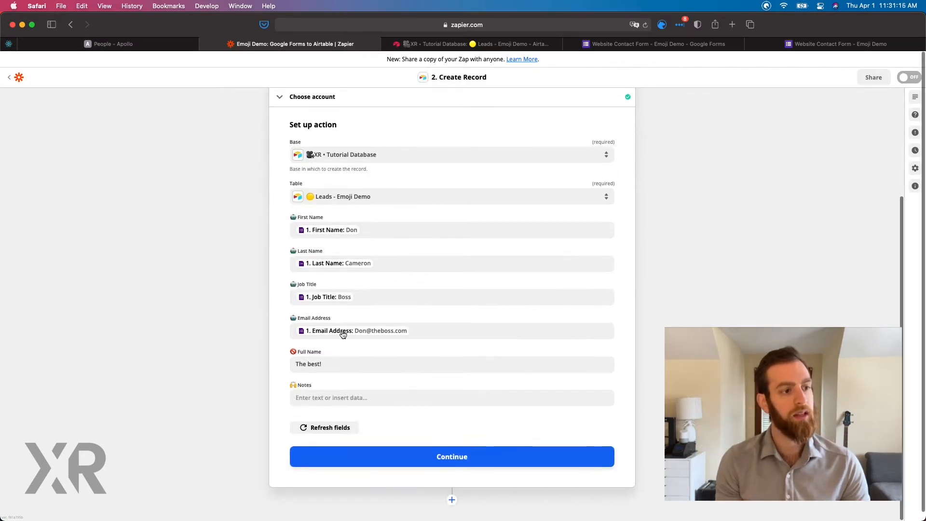
pyautogui.click(341, 439)
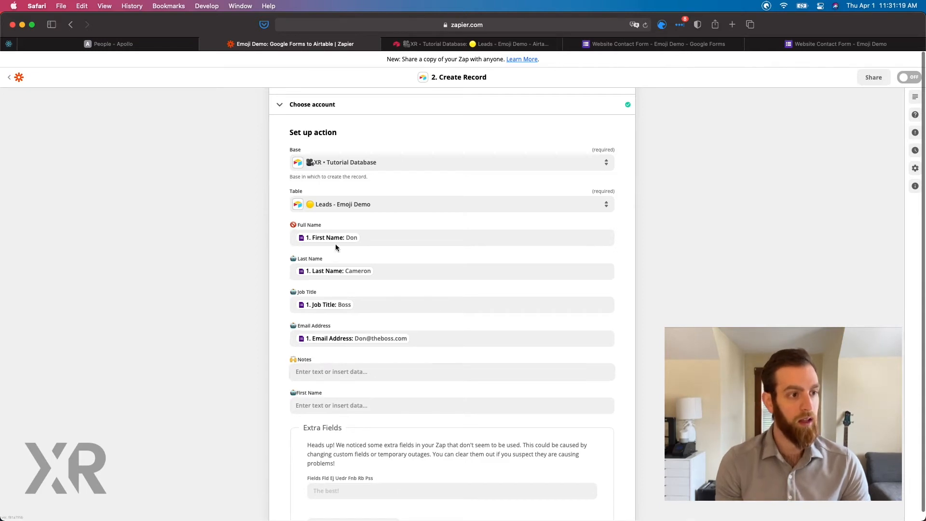
pyautogui.scroll(-1, 337, 388)
pyautogui.scroll(-3, 337, 388)
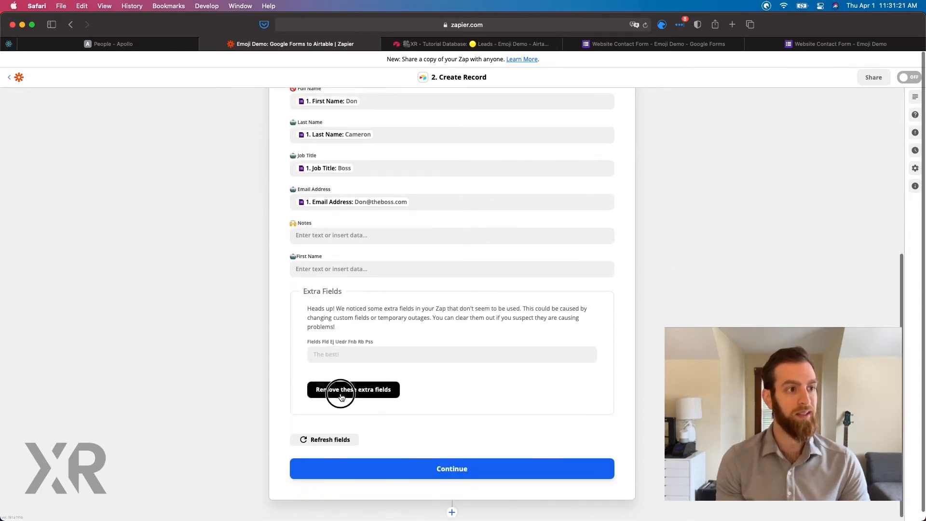
pyautogui.click(338, 390)
pyautogui.scroll(-5, 341, 397)
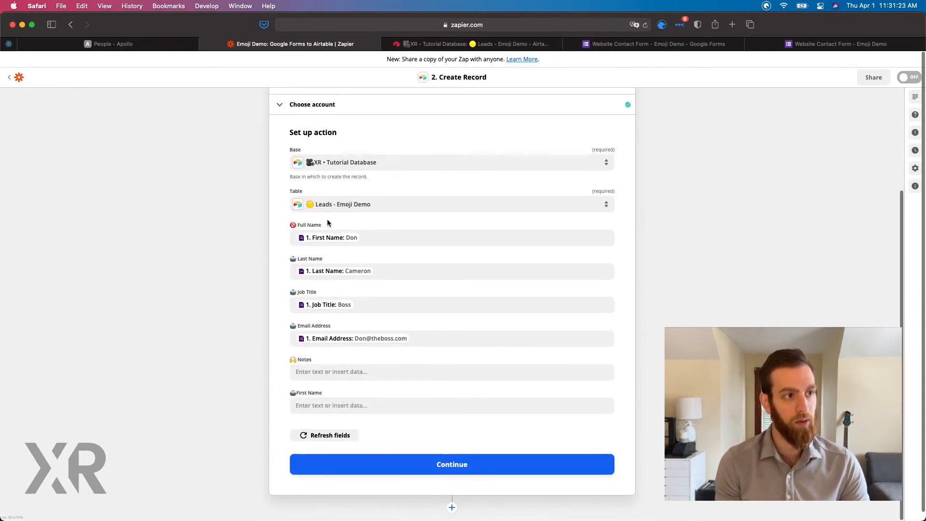
# Replace the First Name response mapped to the Full Name field with the fixed text "The Best!".
pyautogui.click(375, 242)
pyautogui.press('BackSpace')
pyautogui.write('The Best!')
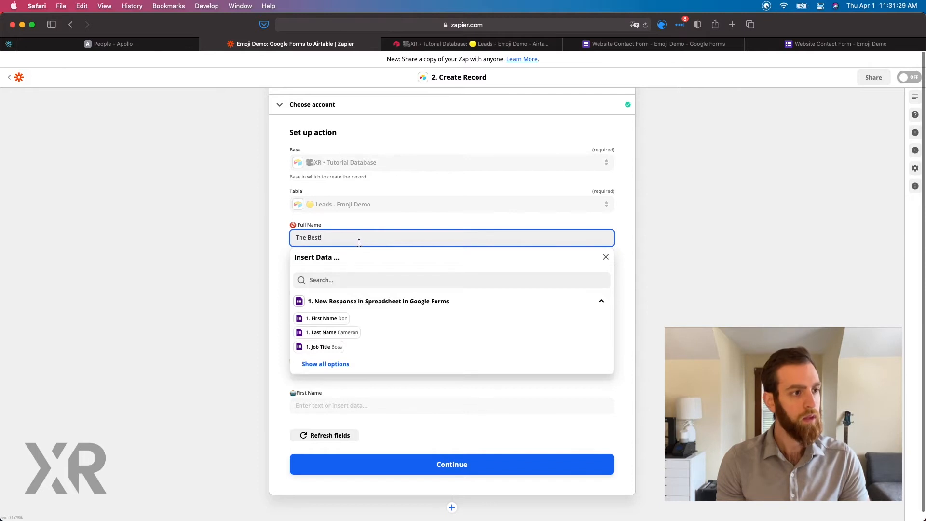
pyautogui.click(288, 253)
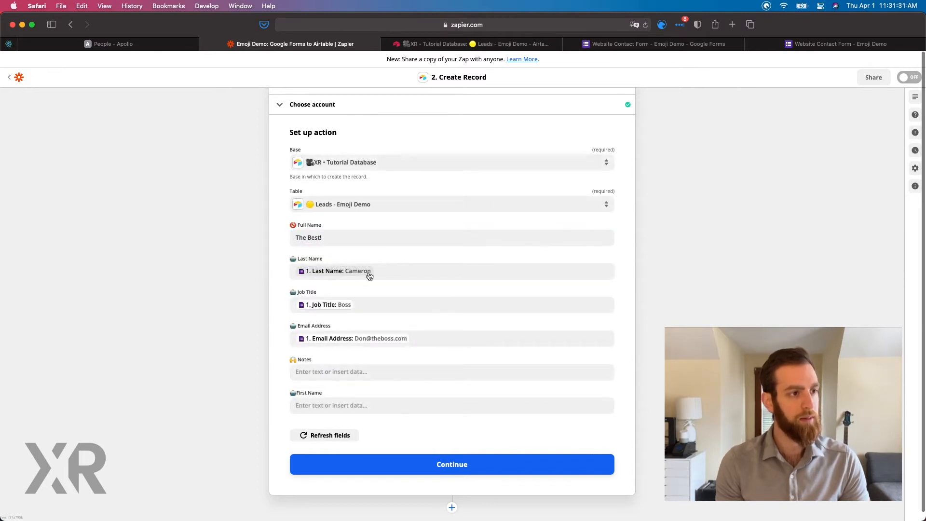
# Map the First Name response from Google Forms to the empty First Name field.
pyautogui.click(350, 405)
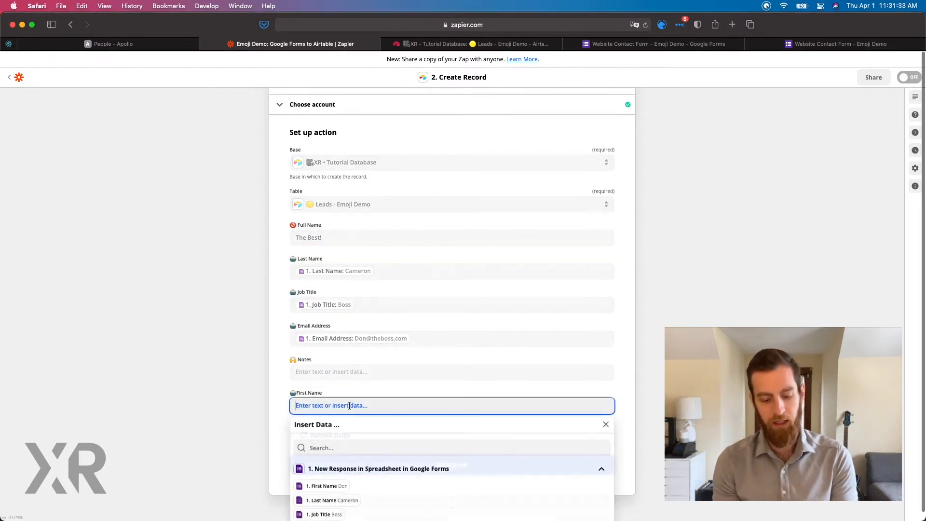
pyautogui.click(323, 487)
pyautogui.click(274, 384)
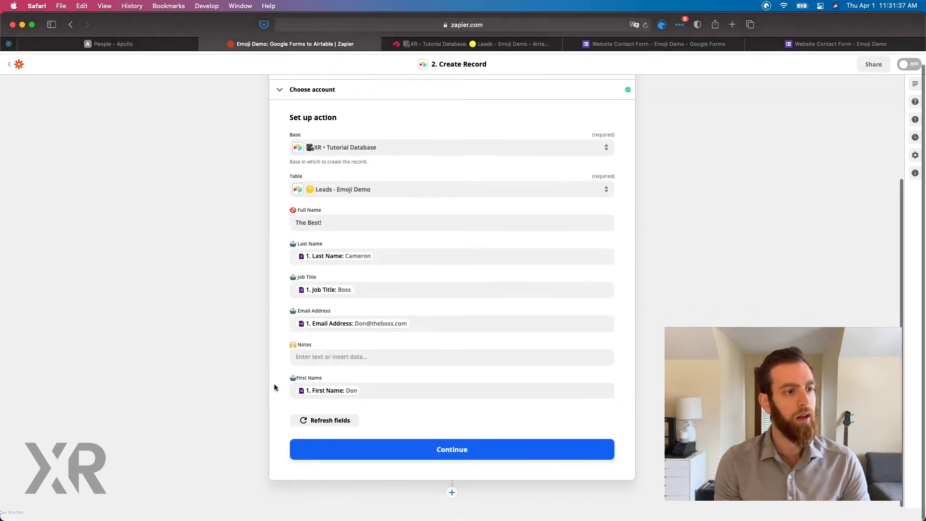
# Continue to the action test and send the test record to Airtable.
pyautogui.click(377, 466)
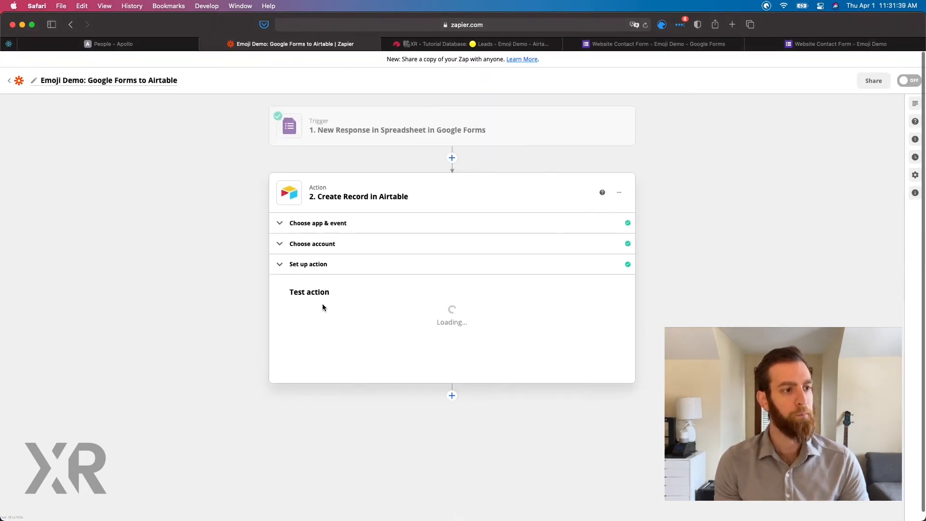
pyautogui.click(394, 501)
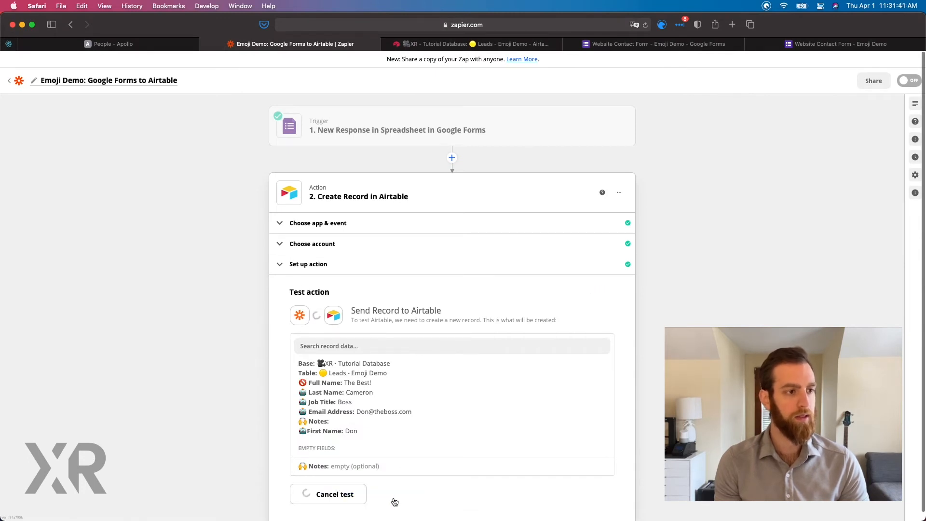
pyautogui.scroll(-1, 346, 408)
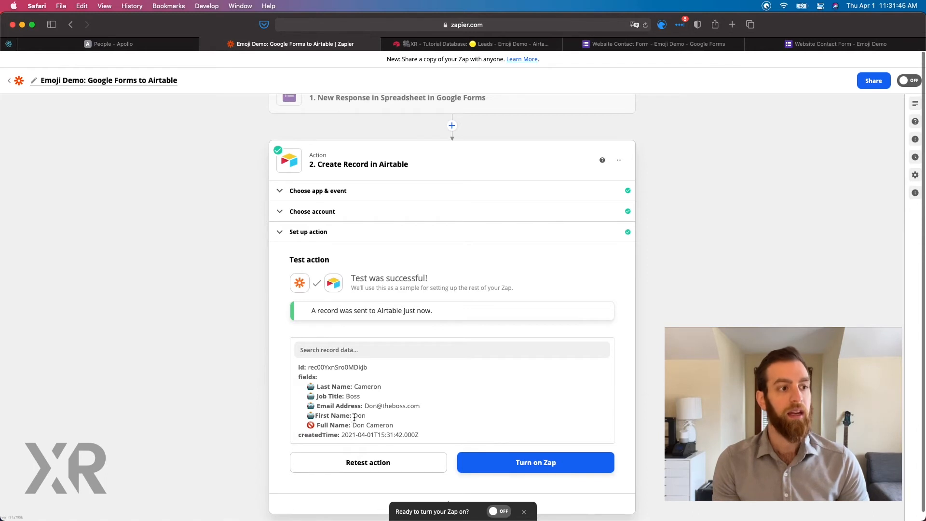
# Compare the Full Name value in the test result with the text entered for that field in the action setup.
pyautogui.moveTo(402, 427); pyautogui.dragTo(307, 425)
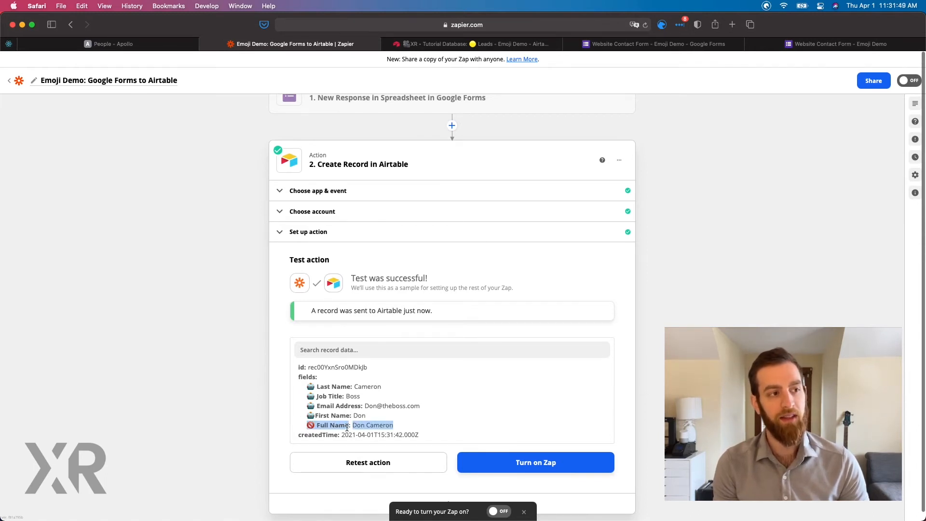
pyautogui.click(314, 228)
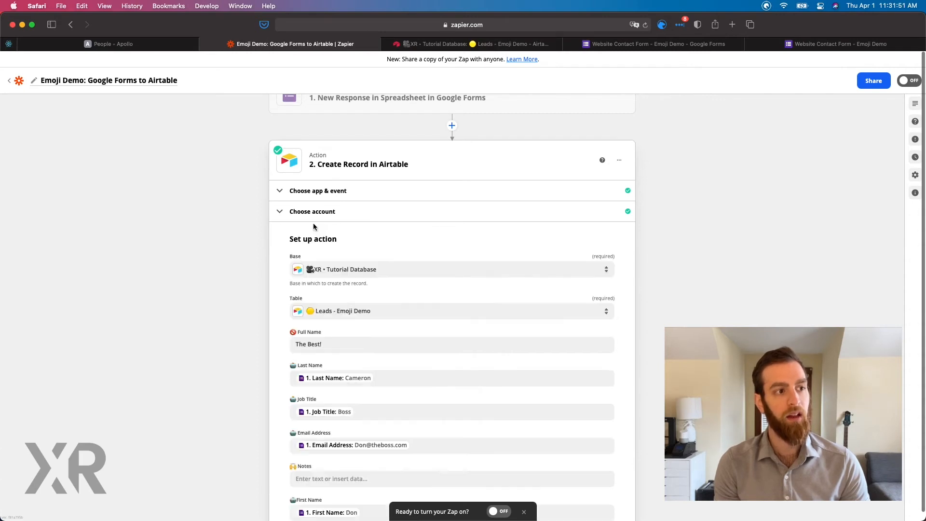
pyautogui.moveTo(333, 341); pyautogui.dragTo(296, 343)
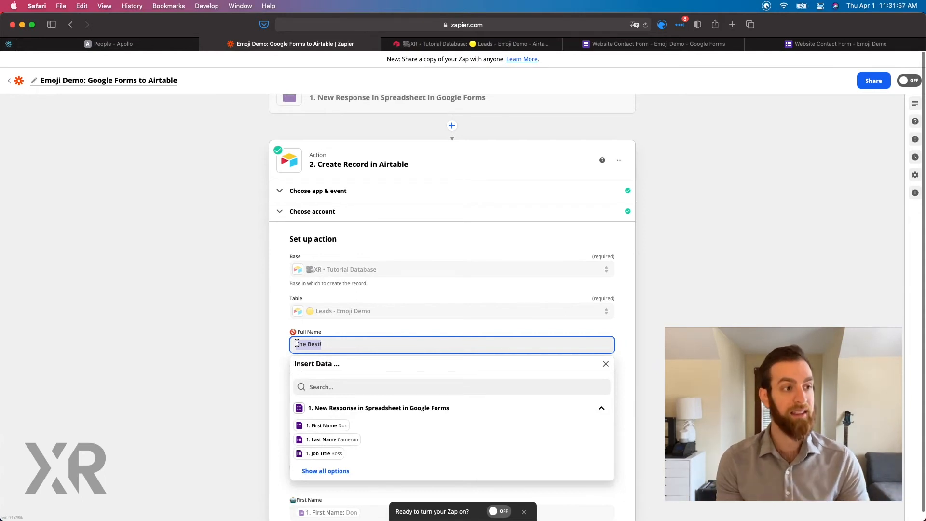
# Switch to the Leads - Emoji Demo table in Airtable and inspect the newly added record and the Full Name column.
pyautogui.click(458, 43)
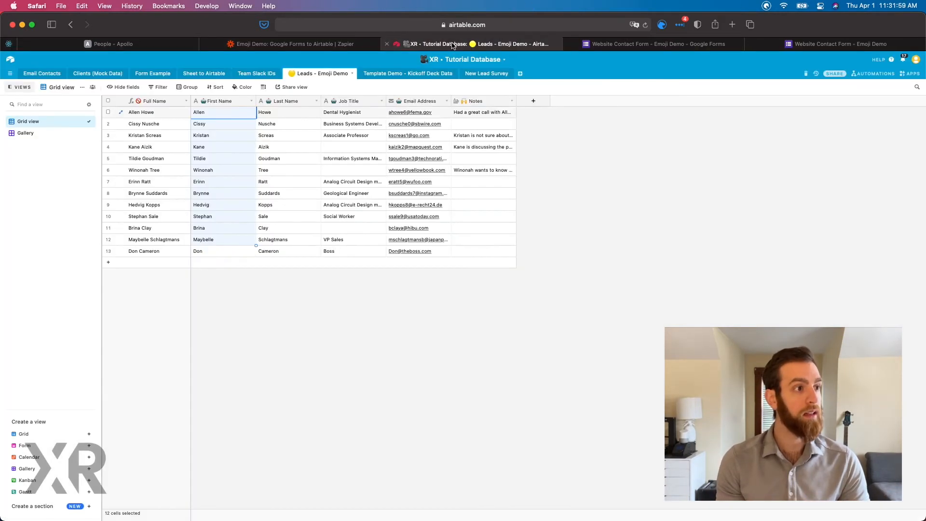
pyautogui.click(250, 289)
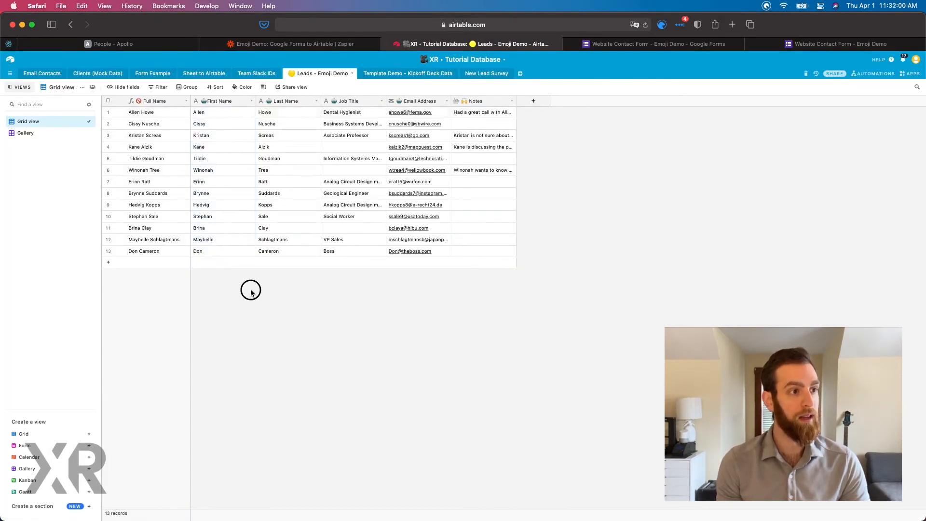
pyautogui.click(109, 251)
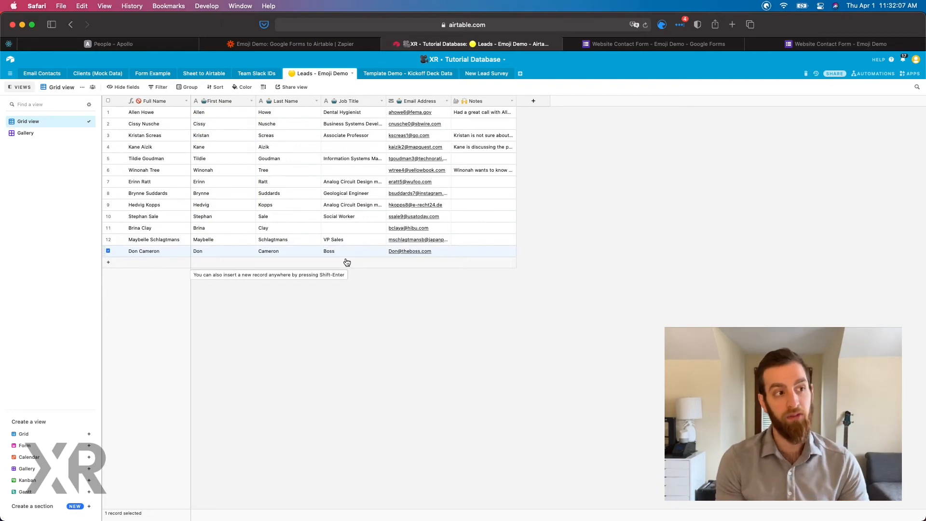
pyautogui.click(362, 295)
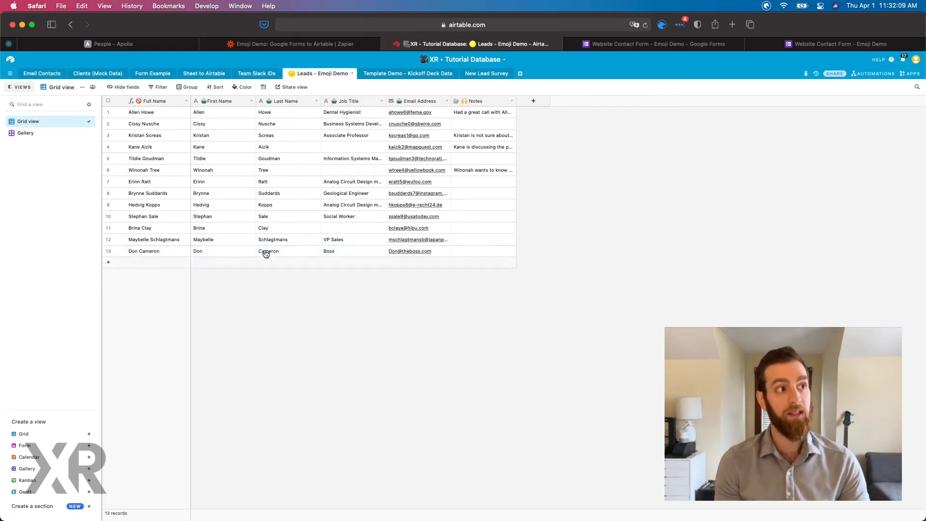
pyautogui.click(152, 101)
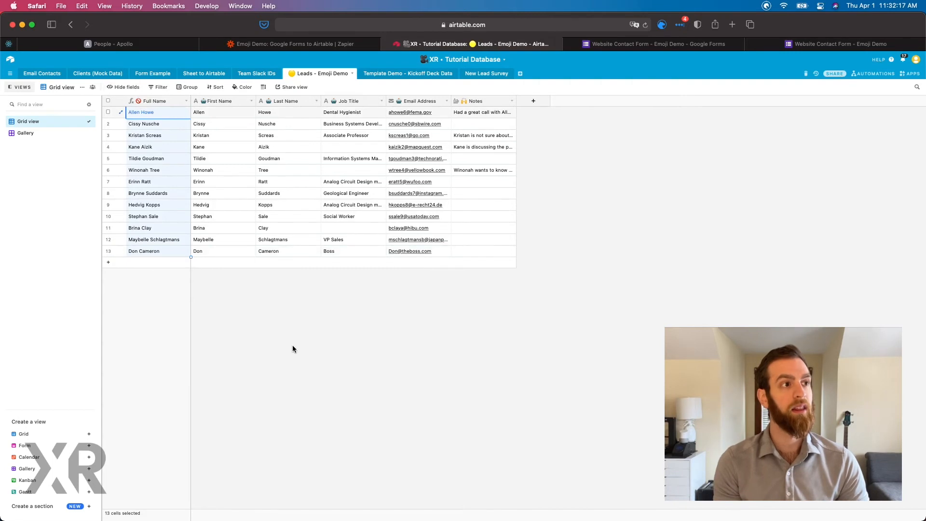
# Return to the Zap in Zapier and set the Full Name field to "What ever we want here!!! NOThing is going to show up...".
pyautogui.click(320, 43)
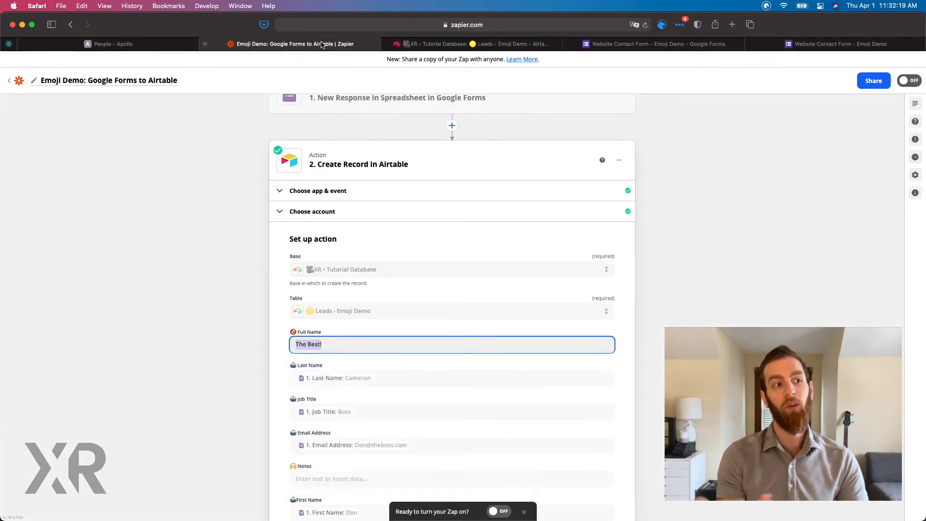
pyautogui.click(279, 285)
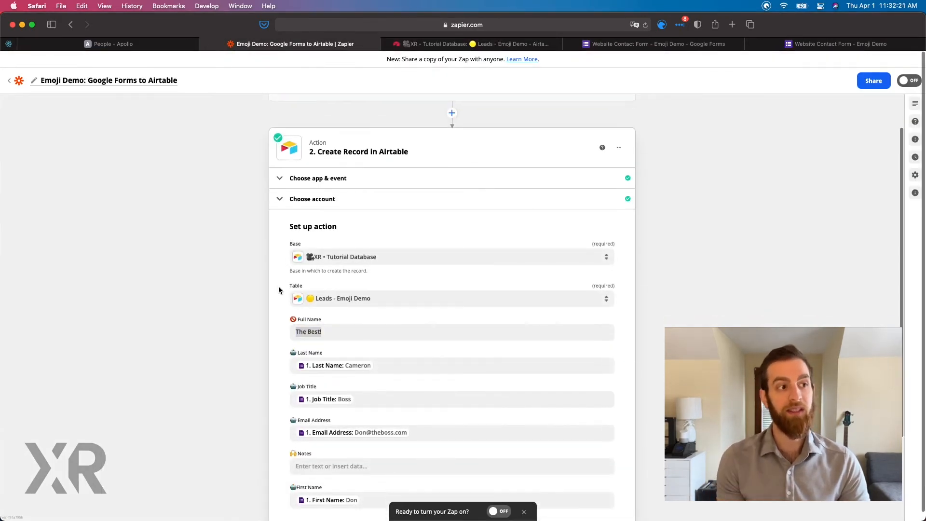
pyautogui.scroll(-3, 285, 289)
pyautogui.click(369, 269)
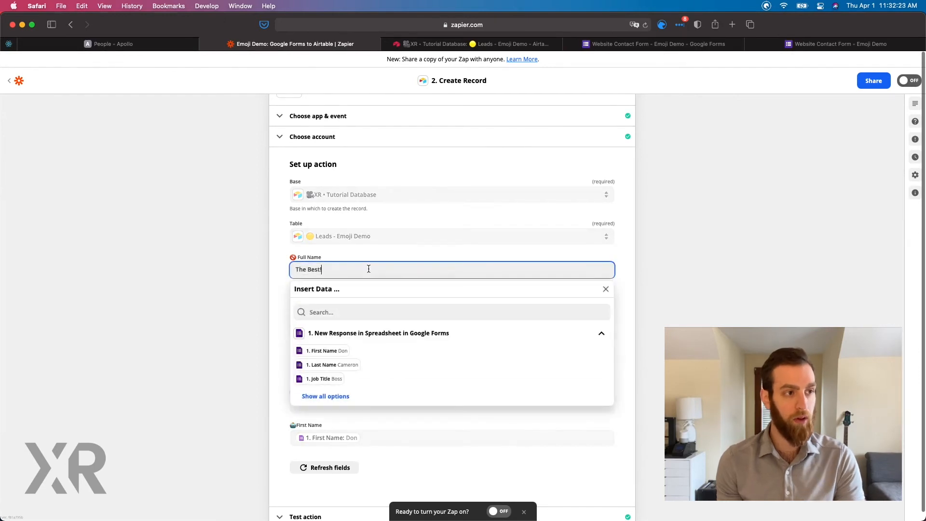
pyautogui.write('Wh')
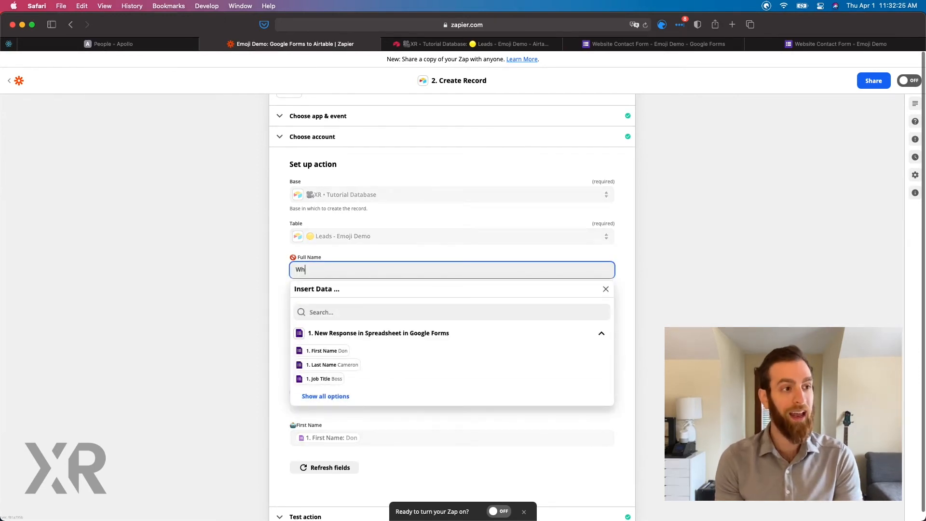
pyautogui.write('at ever we want he')
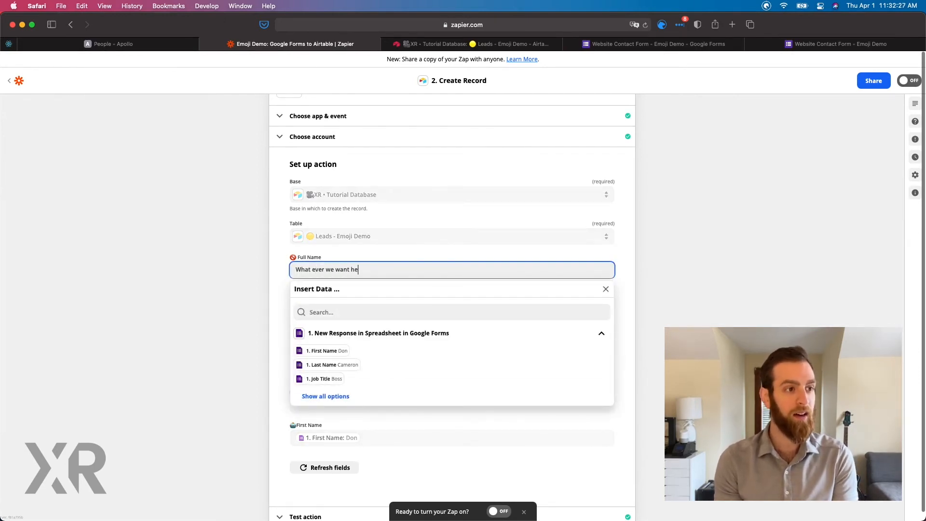
pyautogui.write('re!!! NOThing')
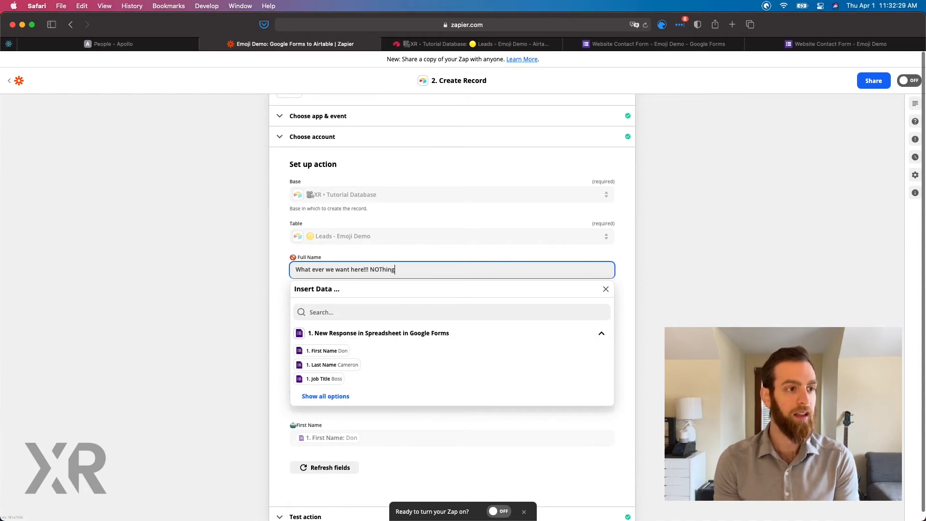
pyautogui.write(' is going to')
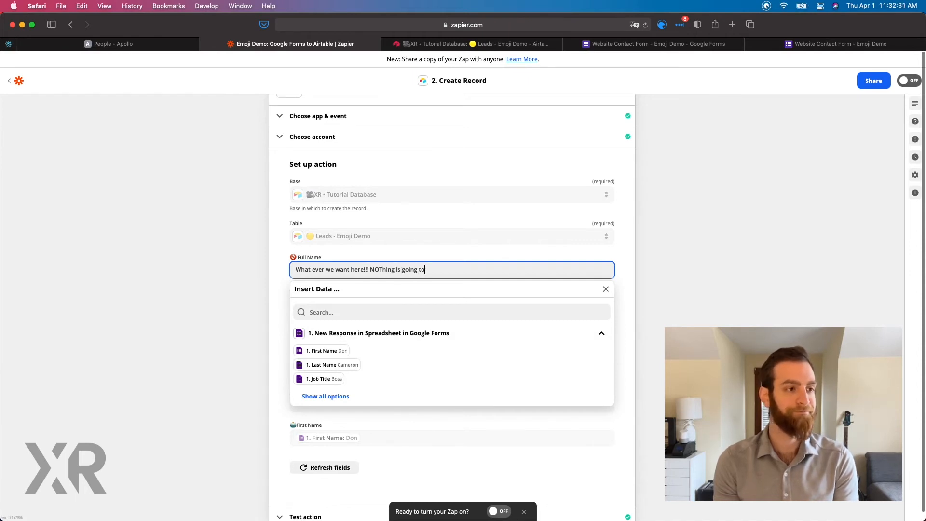
pyautogui.write(' show up...')
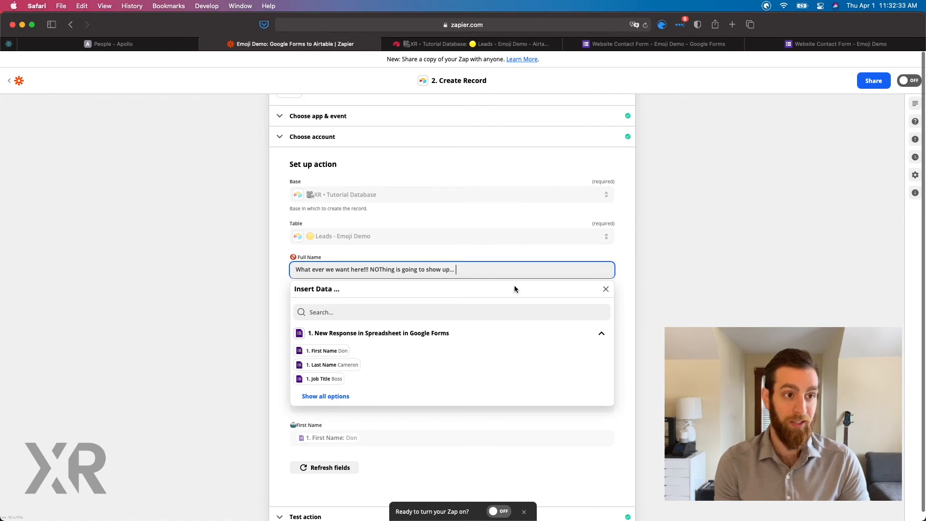
pyautogui.click(615, 292)
# Continue to the Create Record test and retest the action with the new Full Name text.
pyautogui.scroll(-1, 615, 293)
pyautogui.scroll(-2, 615, 292)
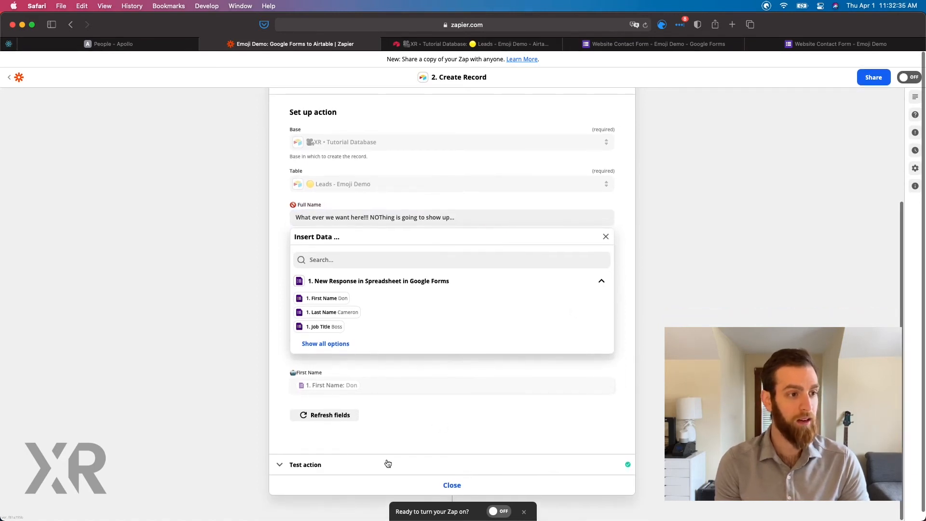
pyautogui.click(414, 477)
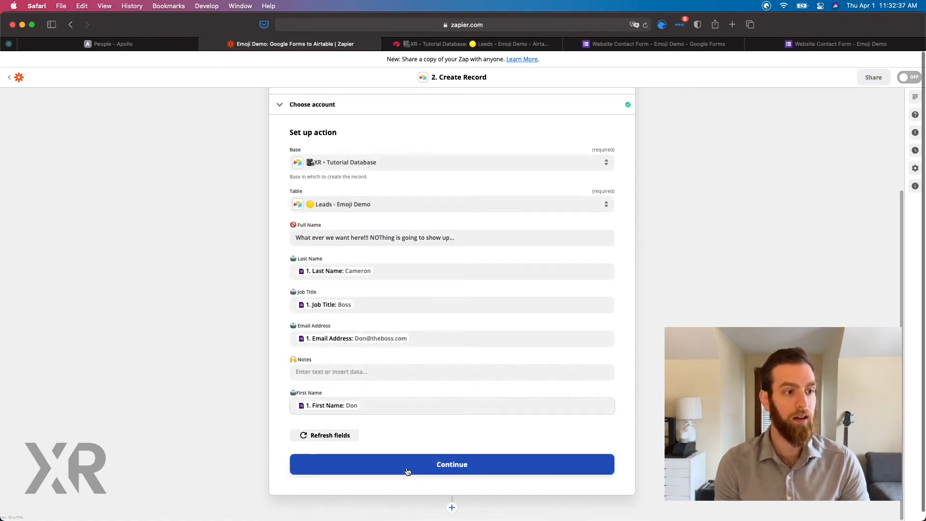
pyautogui.click(370, 464)
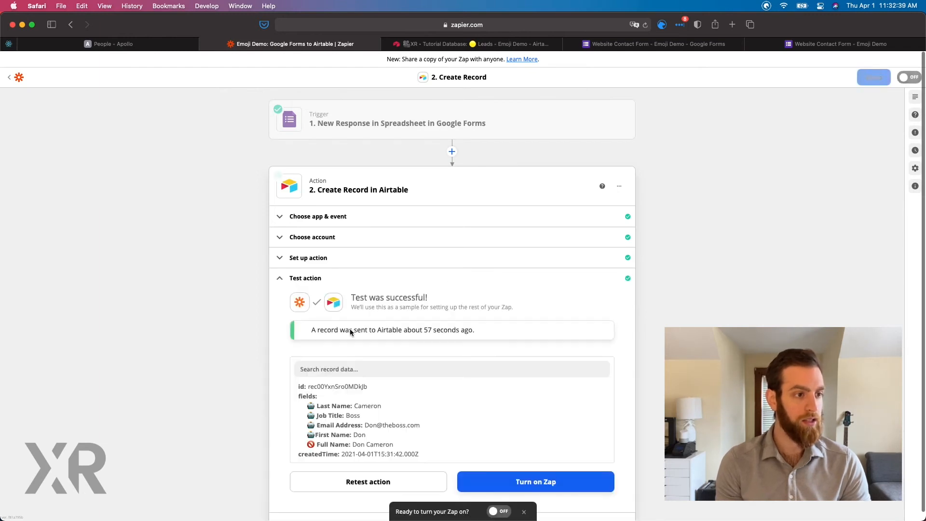
pyautogui.click(386, 481)
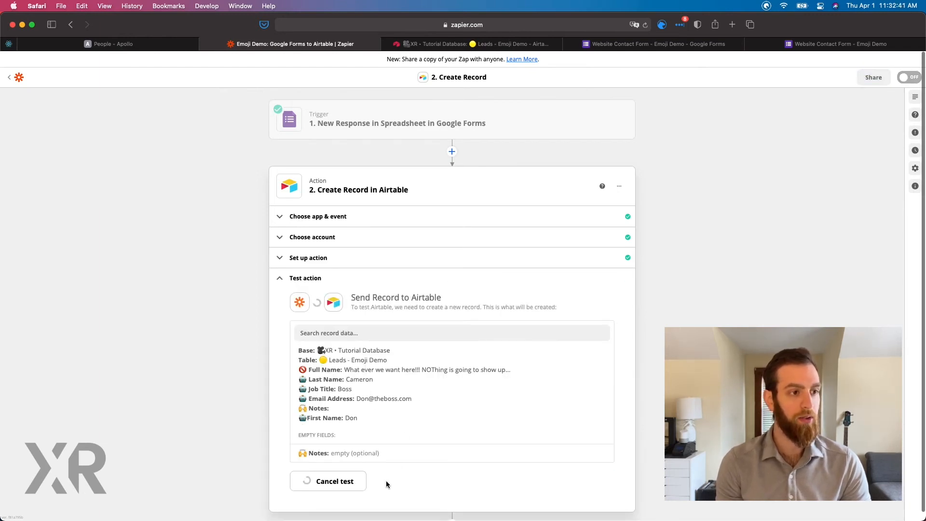
# Highlight the Full Name value in the retest result and reopen the action setup to compare the field mappings.
pyautogui.moveTo(352, 445); pyautogui.dragTo(393, 445)
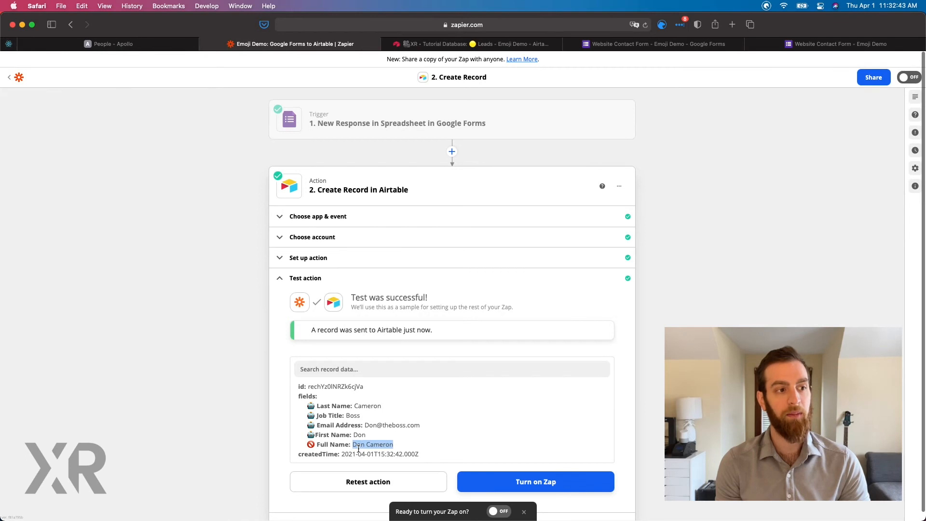
pyautogui.click(313, 257)
pyautogui.scroll(-5, 326, 366)
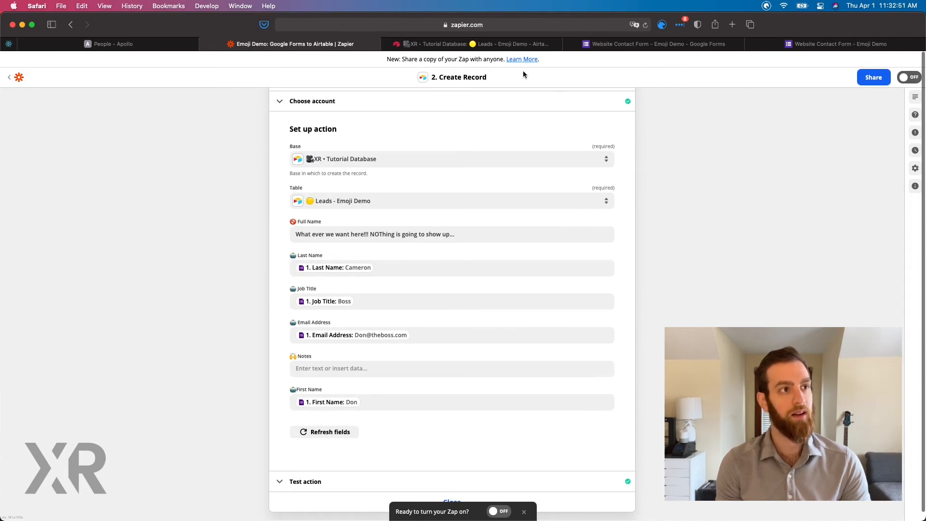
# Switch to the Leads - Emoji Demo table in Airtable and examine how the Full Name field's formula joins the First Name and Last Name fields.
pyautogui.click(506, 45)
pyautogui.click(186, 101)
pyautogui.click(175, 112)
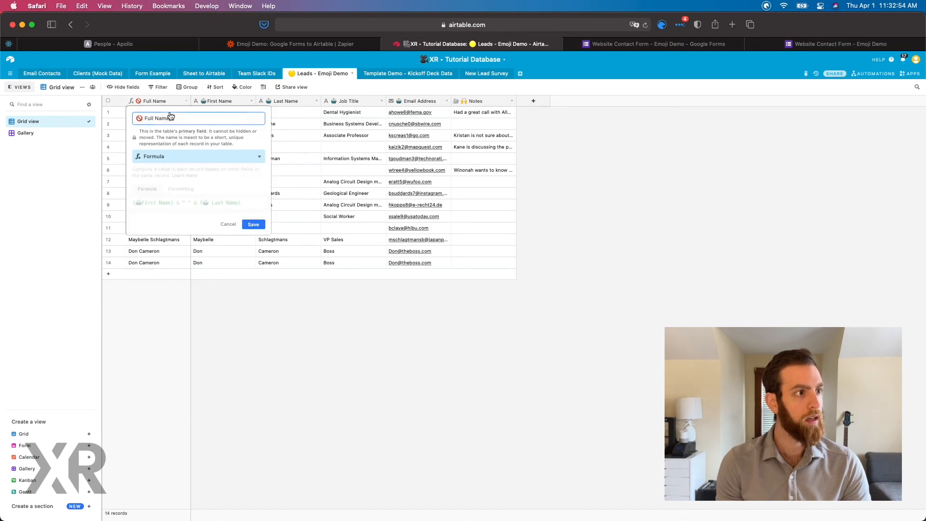
pyautogui.click(138, 203)
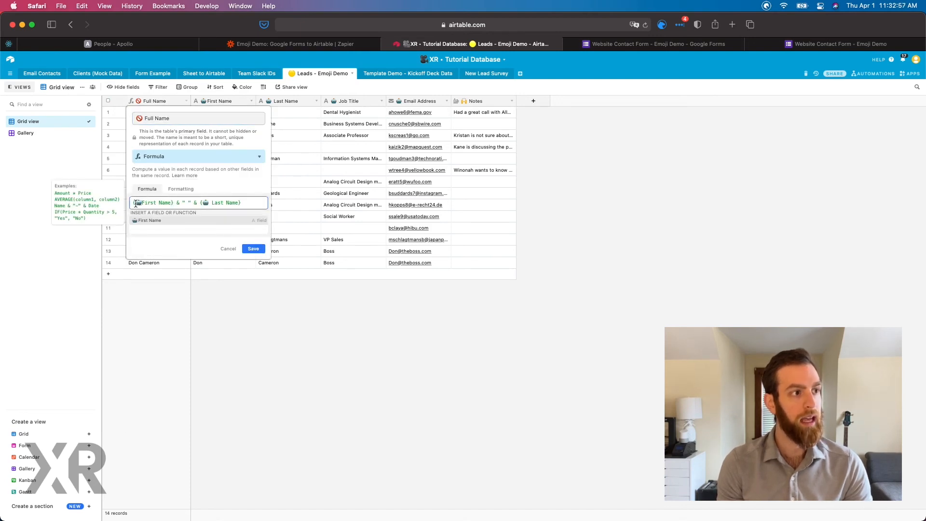
pyautogui.click(178, 200)
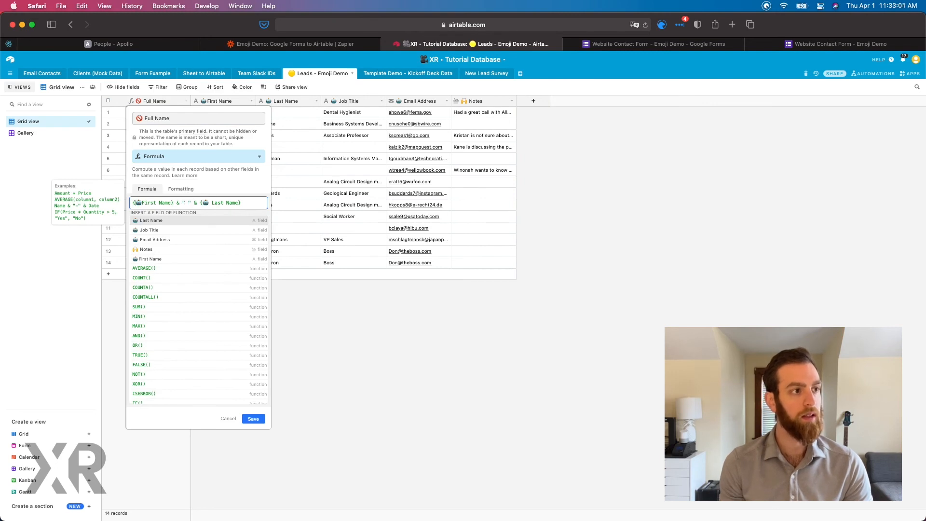
pyautogui.click(185, 201)
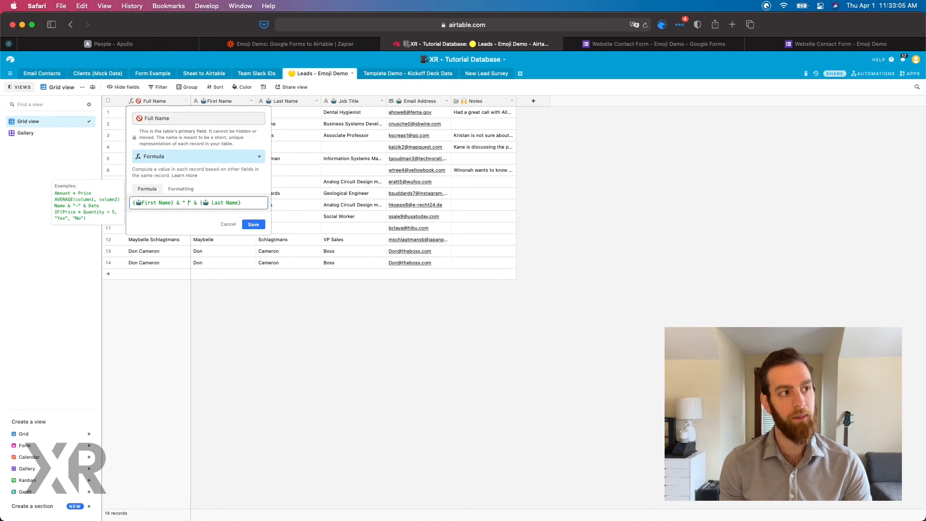
pyautogui.click(212, 204)
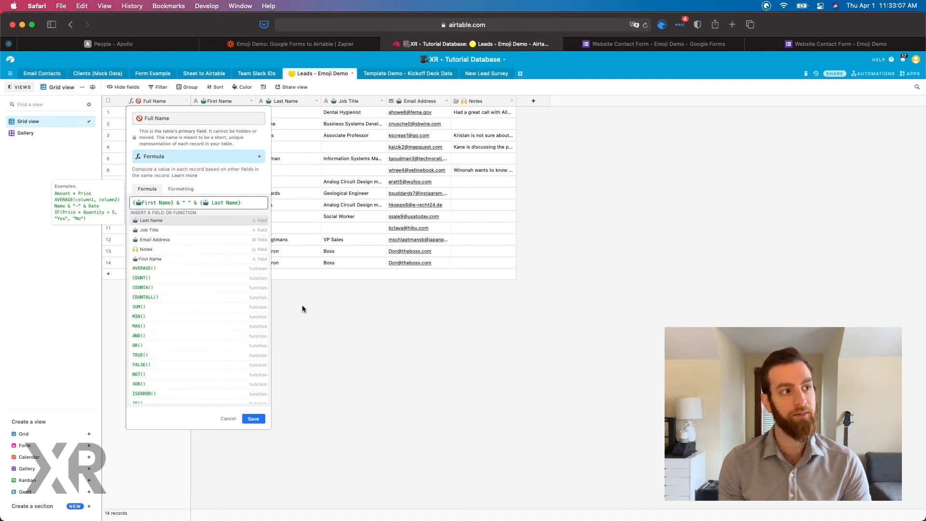
pyautogui.click(319, 315)
# Highlight the Full Name column and the Notes column in turn to compare their emoji labels.
pyautogui.click(160, 103)
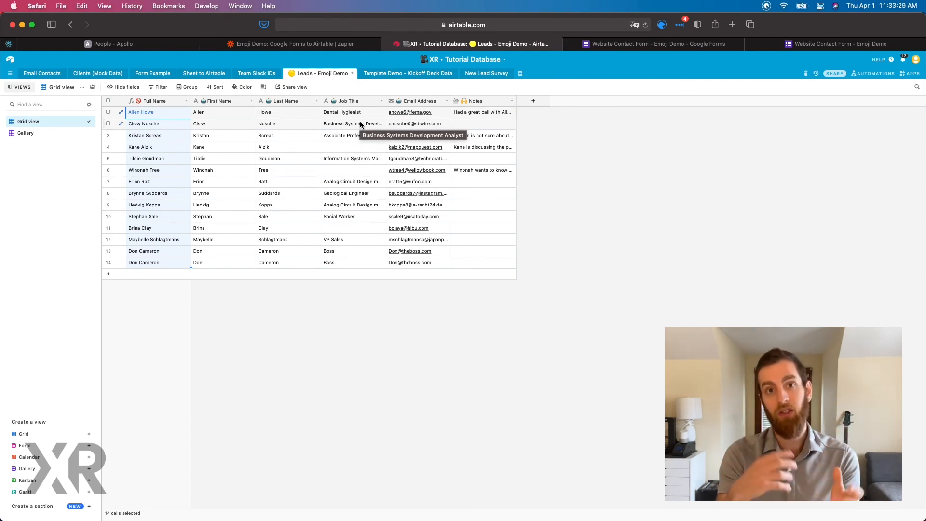
pyautogui.click(484, 103)
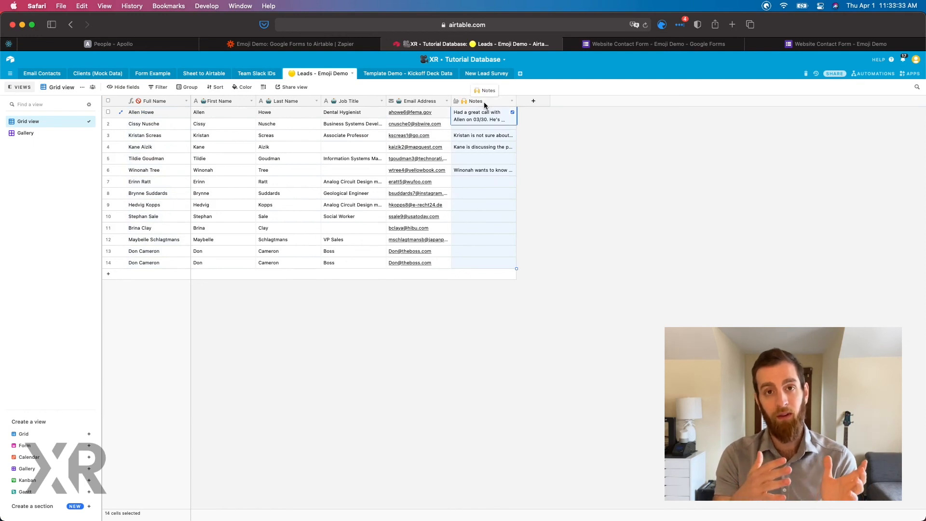